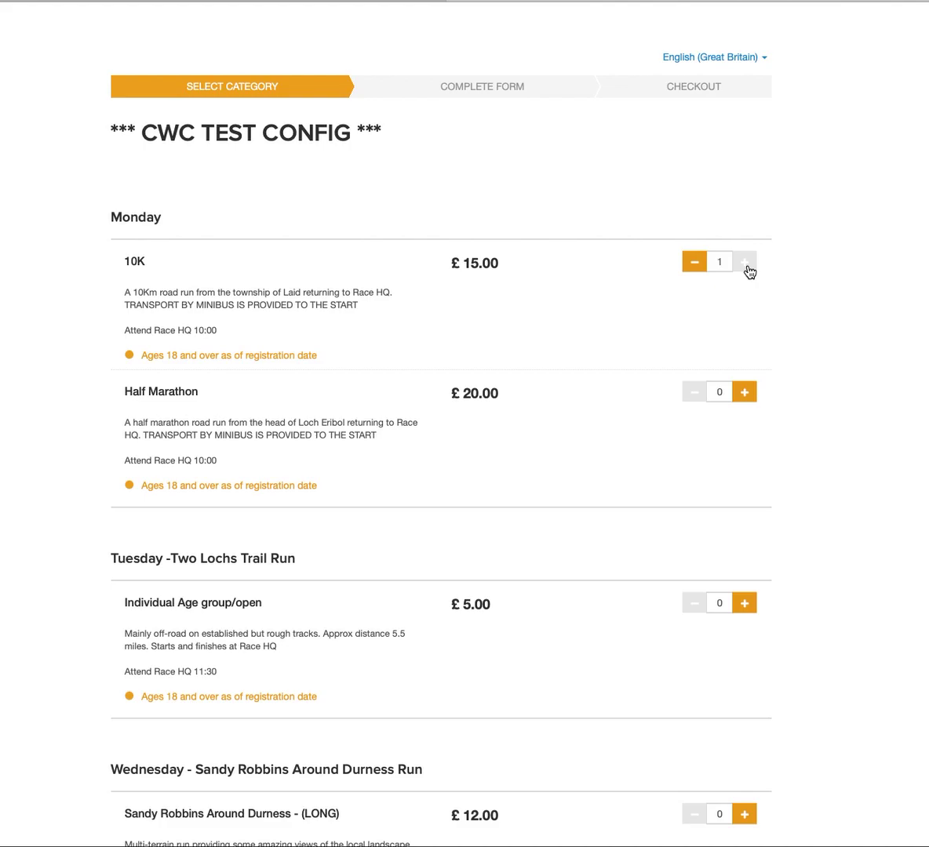
Add one entry each for the Tuesday Two Lochs trail run and the Wednesday SHORT Durness run.
{"action": "scroll", "coordinate": [770, 308], "scroll_direction": "down", "scroll_amount": 3}
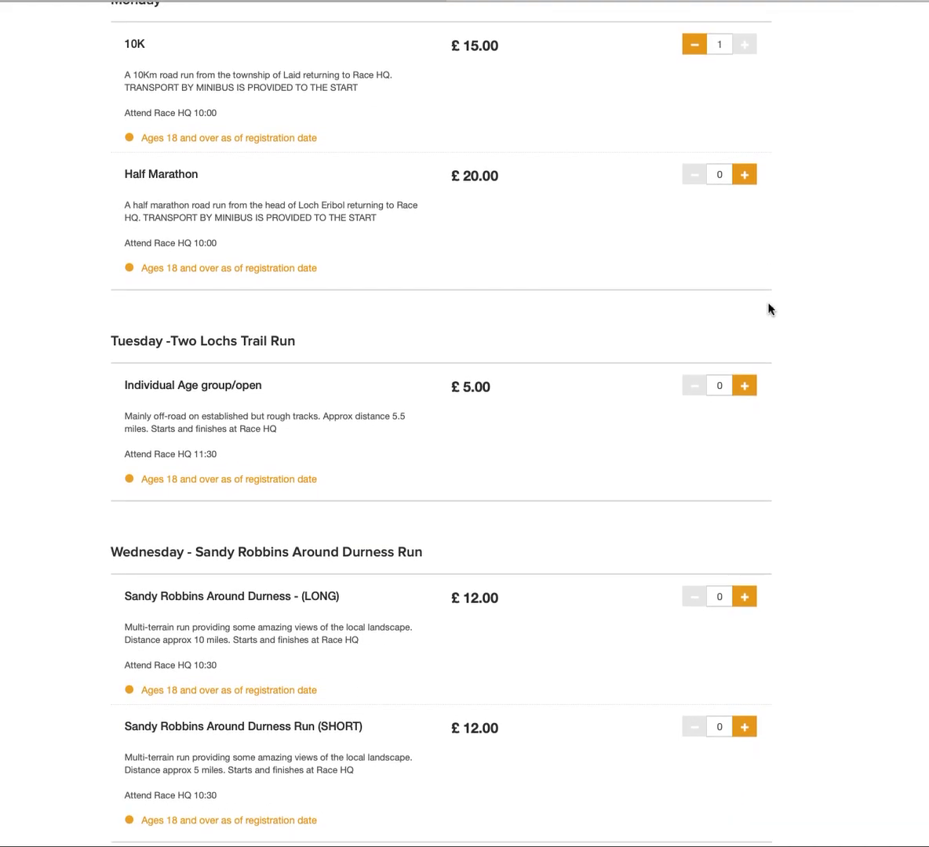
{"action": "left_click", "coordinate": [744, 382]}
{"action": "scroll", "coordinate": [772, 424], "scroll_direction": "down", "scroll_amount": 2}
{"action": "scroll", "coordinate": [772, 424], "scroll_direction": "down", "scroll_amount": 3}
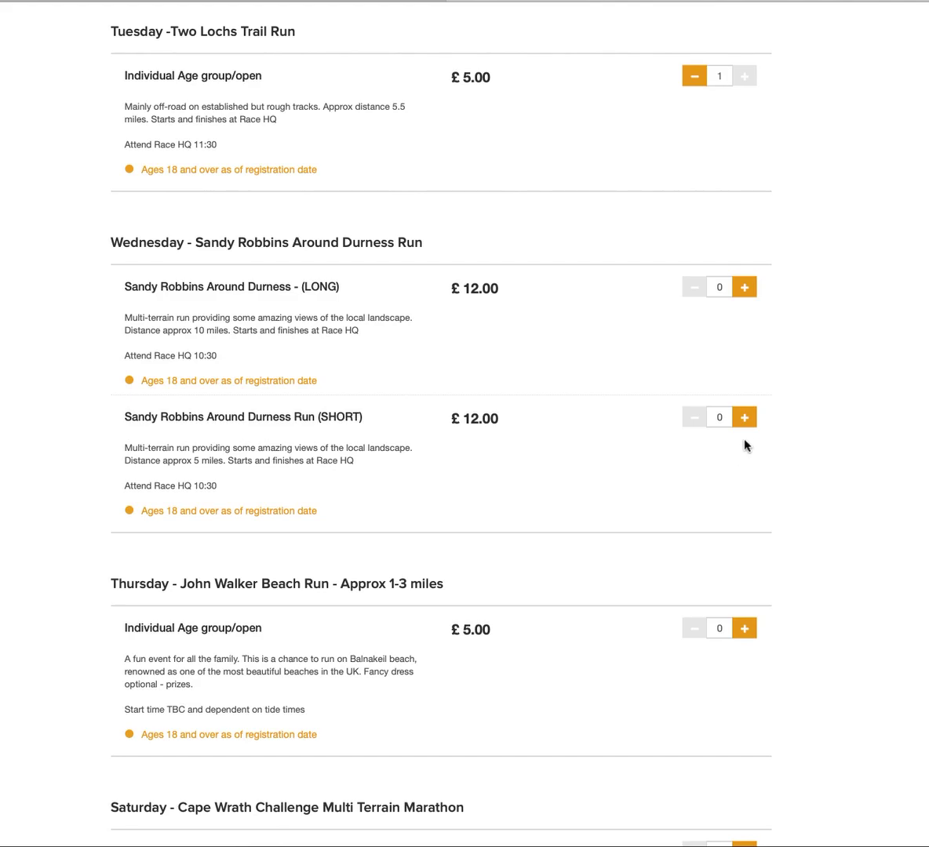
{"action": "left_click", "coordinate": [744, 419]}
Add one entry each for the Thursday beach run and the Saturday Cape Wrath marathon.
{"action": "scroll", "coordinate": [727, 500], "scroll_direction": "down", "scroll_amount": 3}
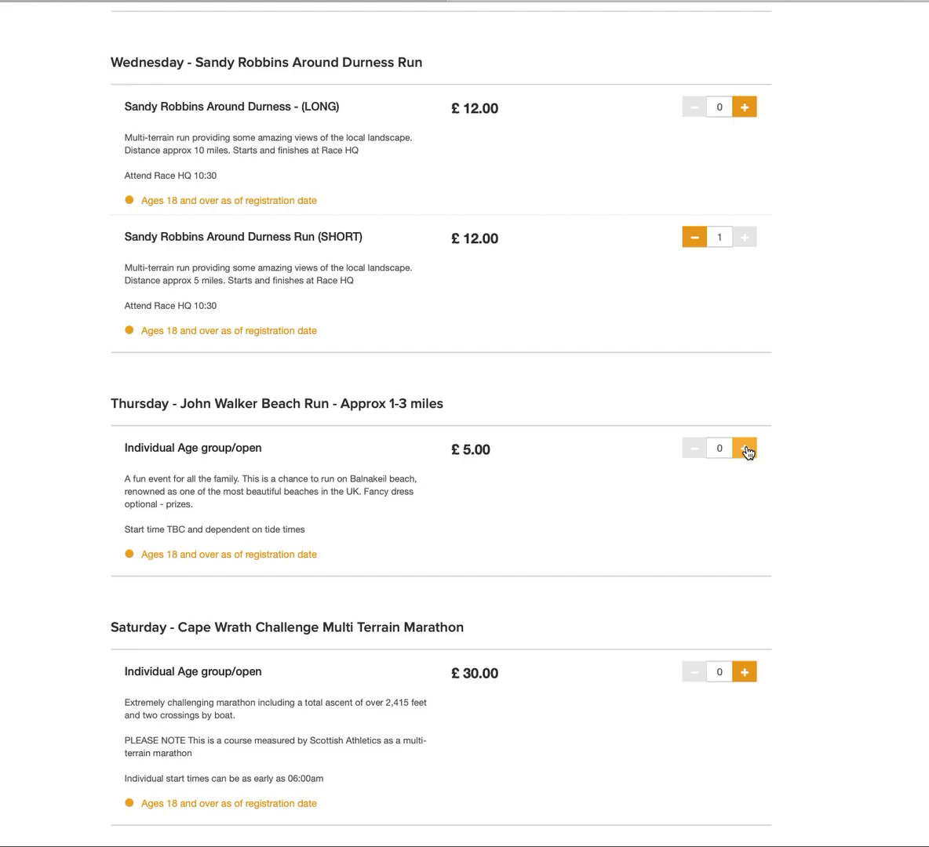
{"action": "left_click", "coordinate": [746, 450]}
{"action": "scroll", "coordinate": [738, 504], "scroll_direction": "down", "scroll_amount": 3}
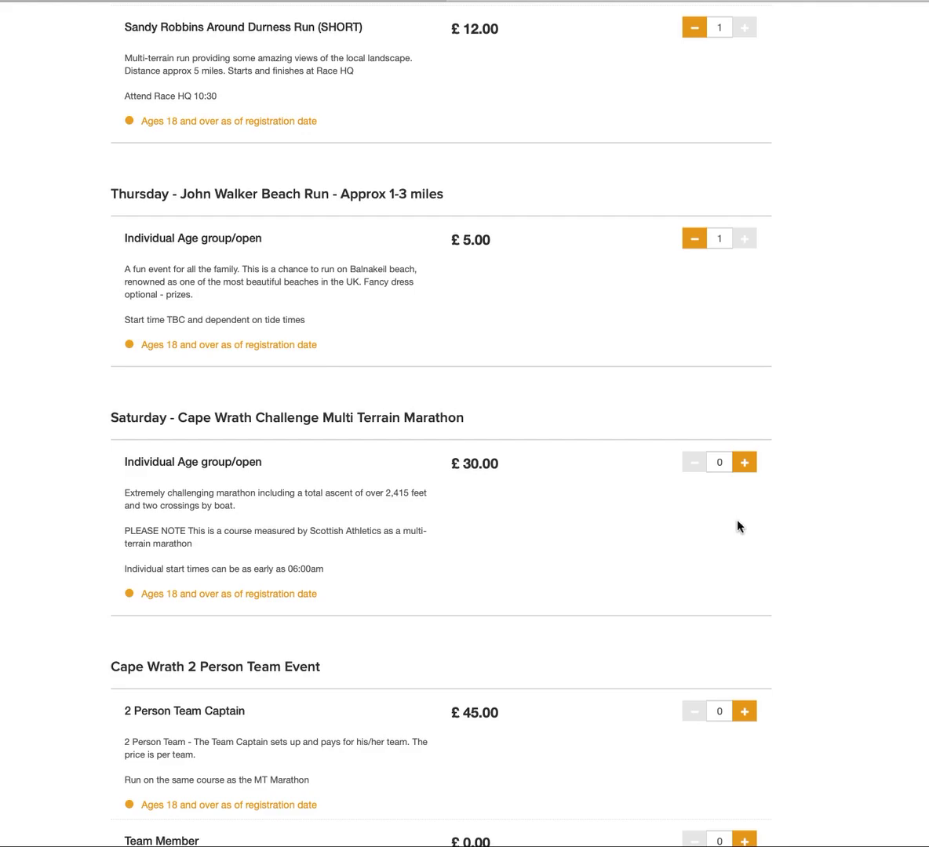
{"action": "left_click", "coordinate": [746, 464]}
{"action": "scroll", "coordinate": [751, 504], "scroll_direction": "down", "scroll_amount": 2}
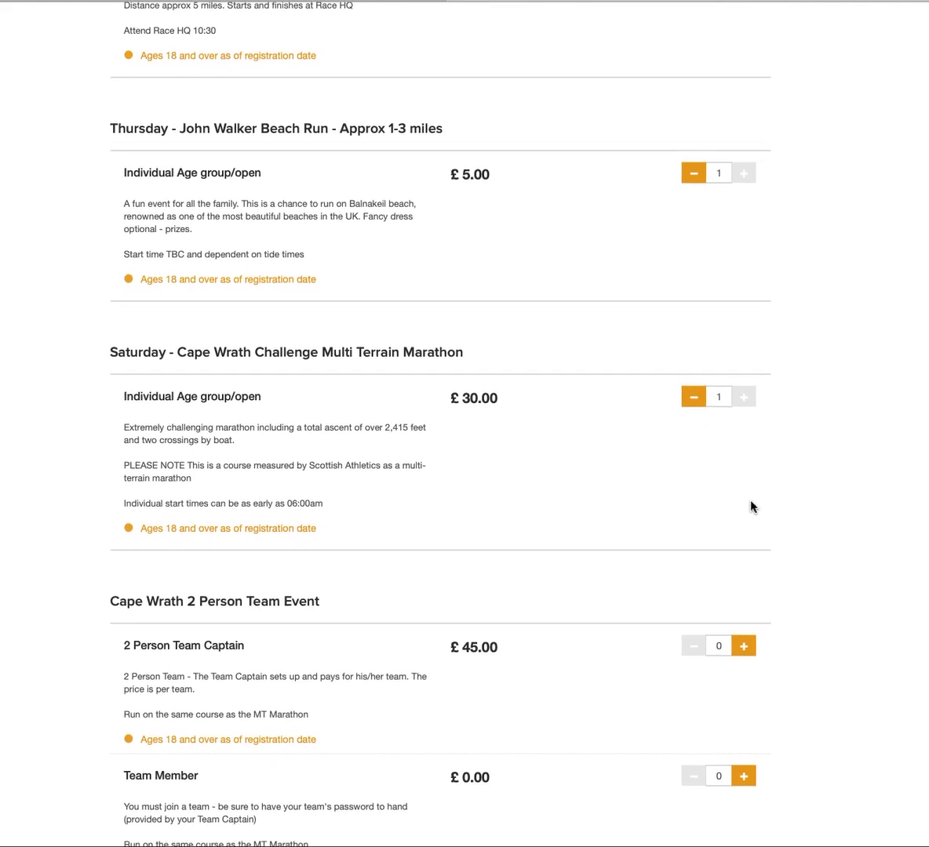
{"action": "scroll", "coordinate": [751, 506], "scroll_direction": "down", "scroll_amount": 1}
{"action": "scroll", "coordinate": [751, 506], "scroll_direction": "down", "scroll_amount": 2}
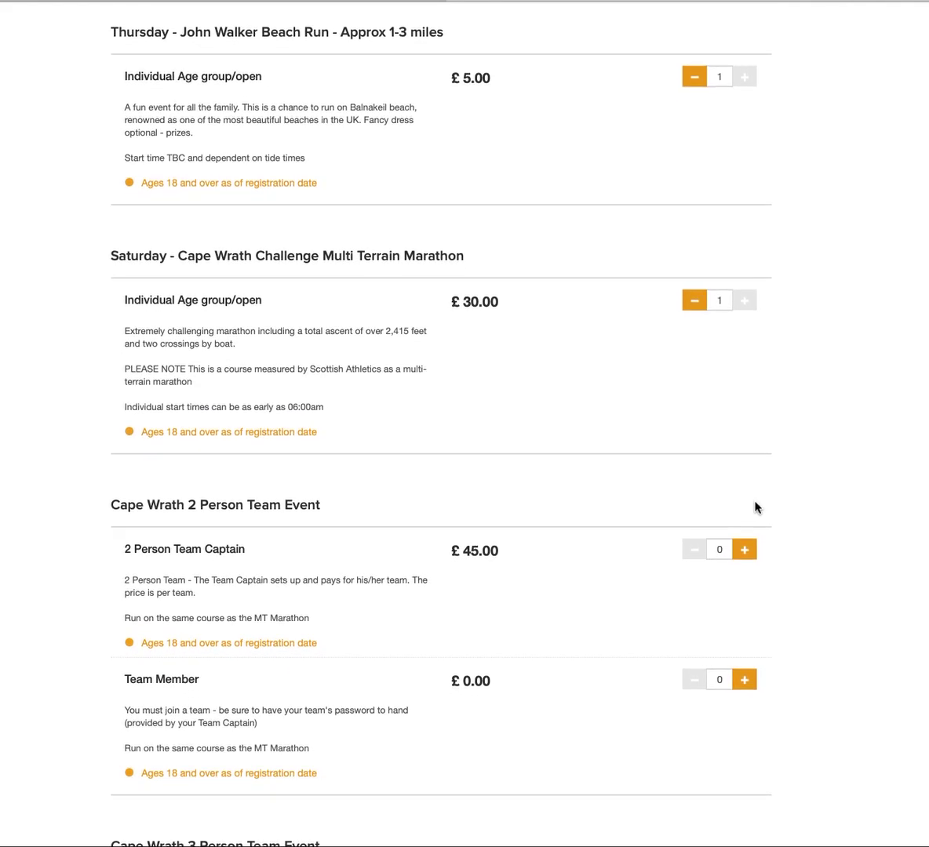
{"action": "scroll", "coordinate": [780, 509], "scroll_direction": "down", "scroll_amount": 4}
{"action": "scroll", "coordinate": [779, 508], "scroll_direction": "down", "scroll_amount": 1}
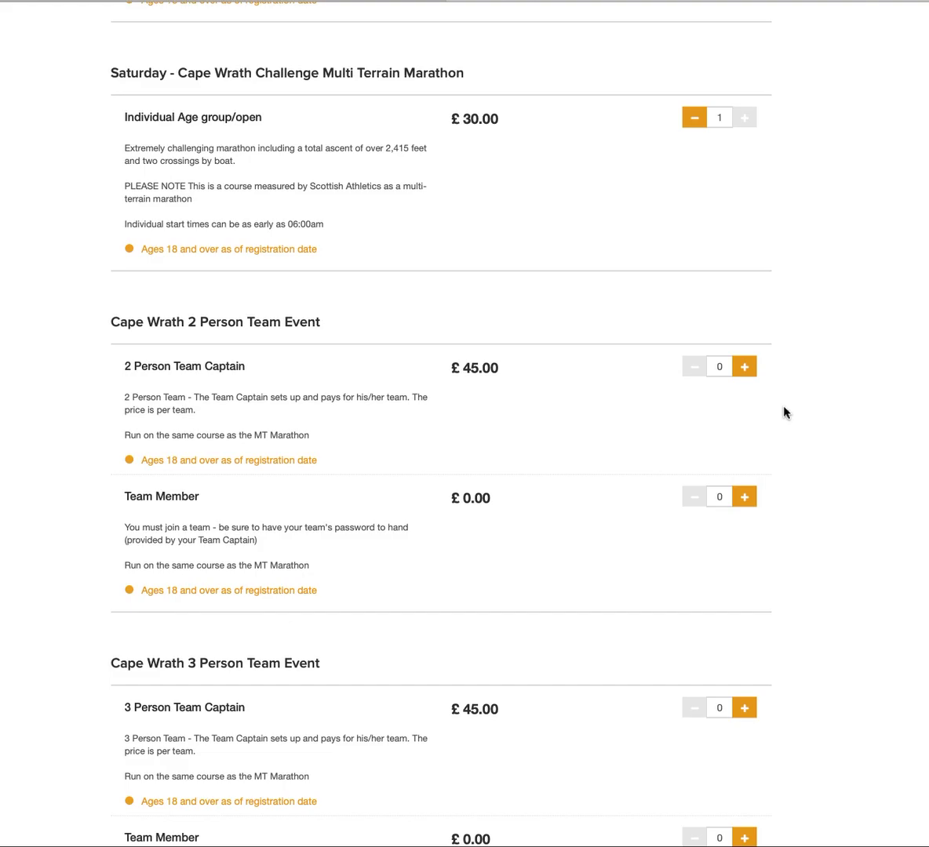
{"action": "scroll", "coordinate": [786, 412], "scroll_direction": "down", "scroll_amount": 1}
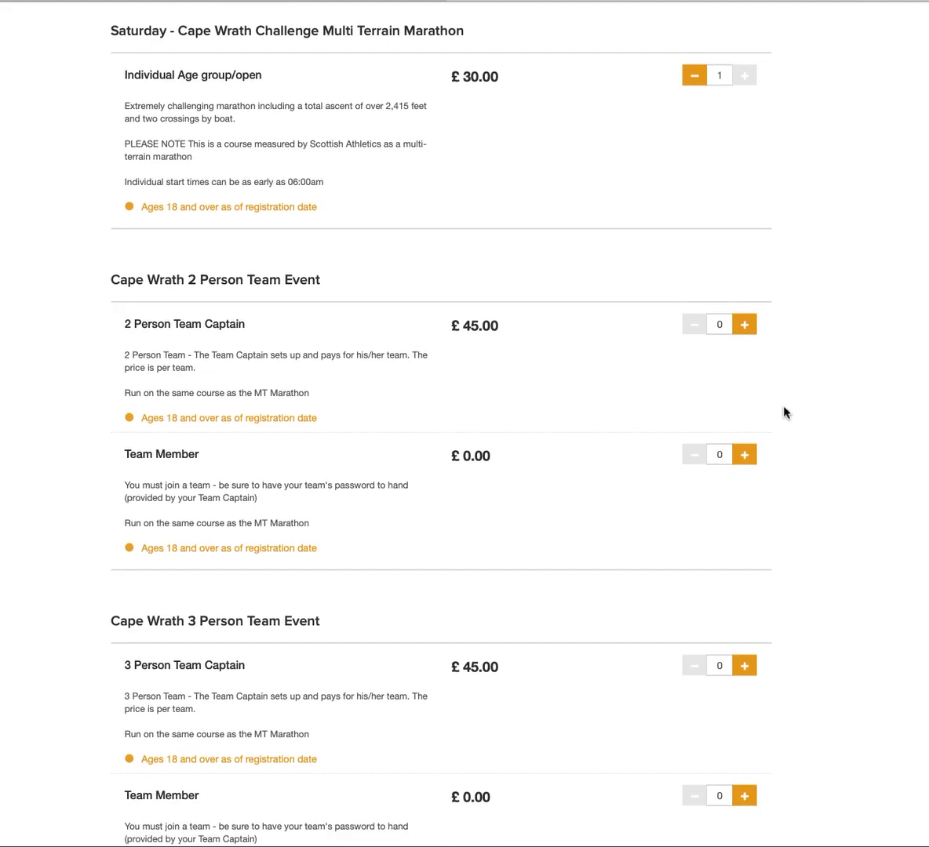
{"action": "scroll", "coordinate": [786, 413], "scroll_direction": "down", "scroll_amount": 5}
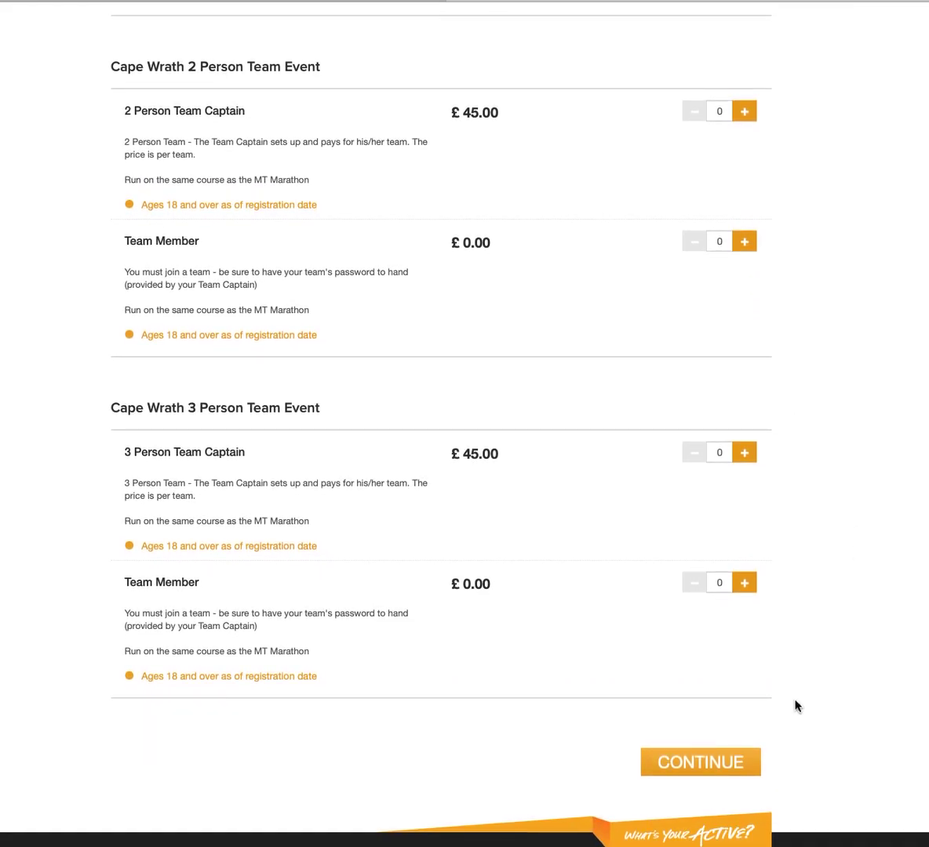
Continue to the registration form and submit the account e-mail address.
{"action": "left_click", "coordinate": [700, 764]}
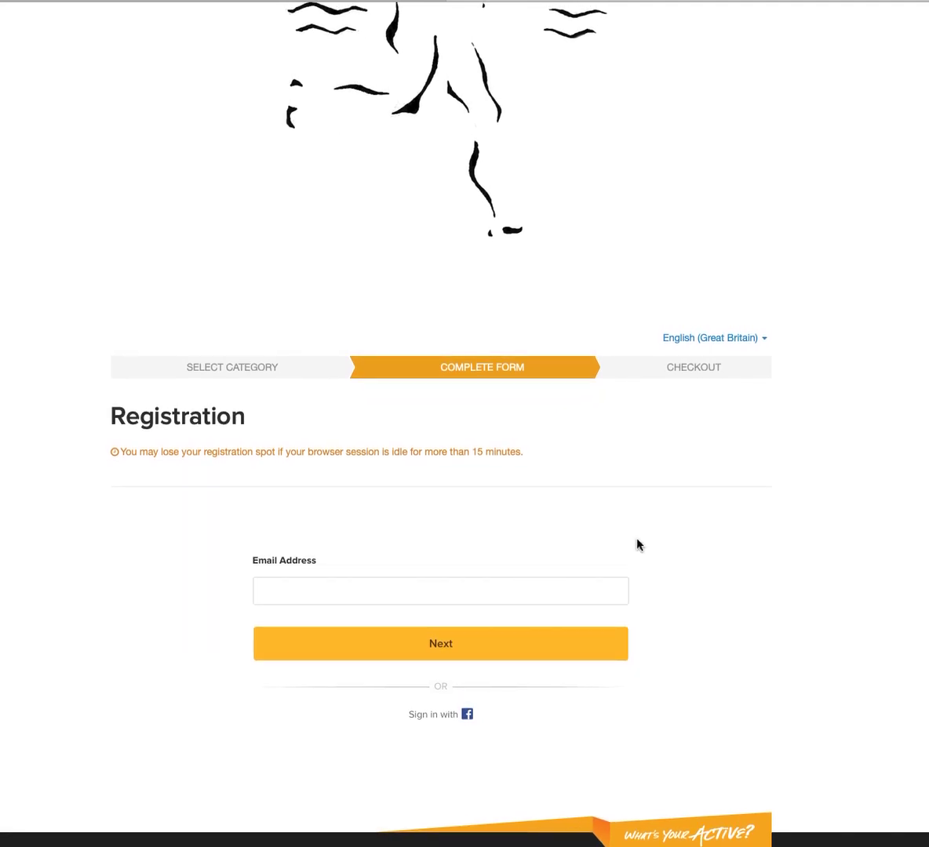
{"action": "left_click", "coordinate": [281, 592]}
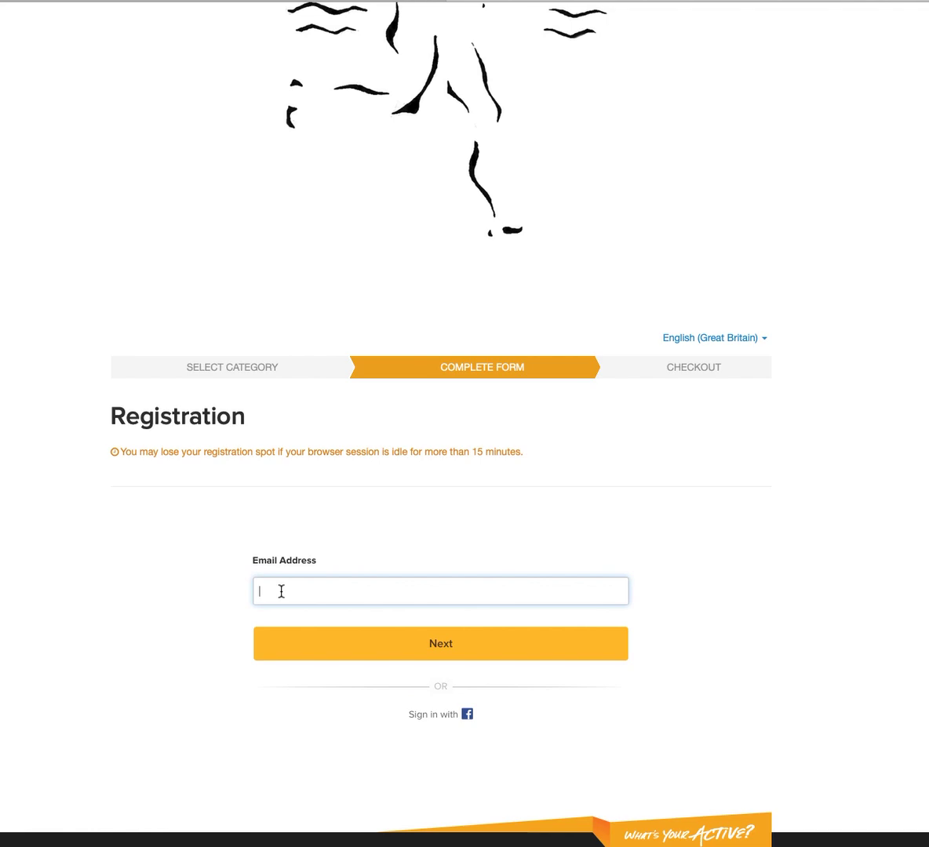
{"action": "left_click", "coordinate": [425, 648]}
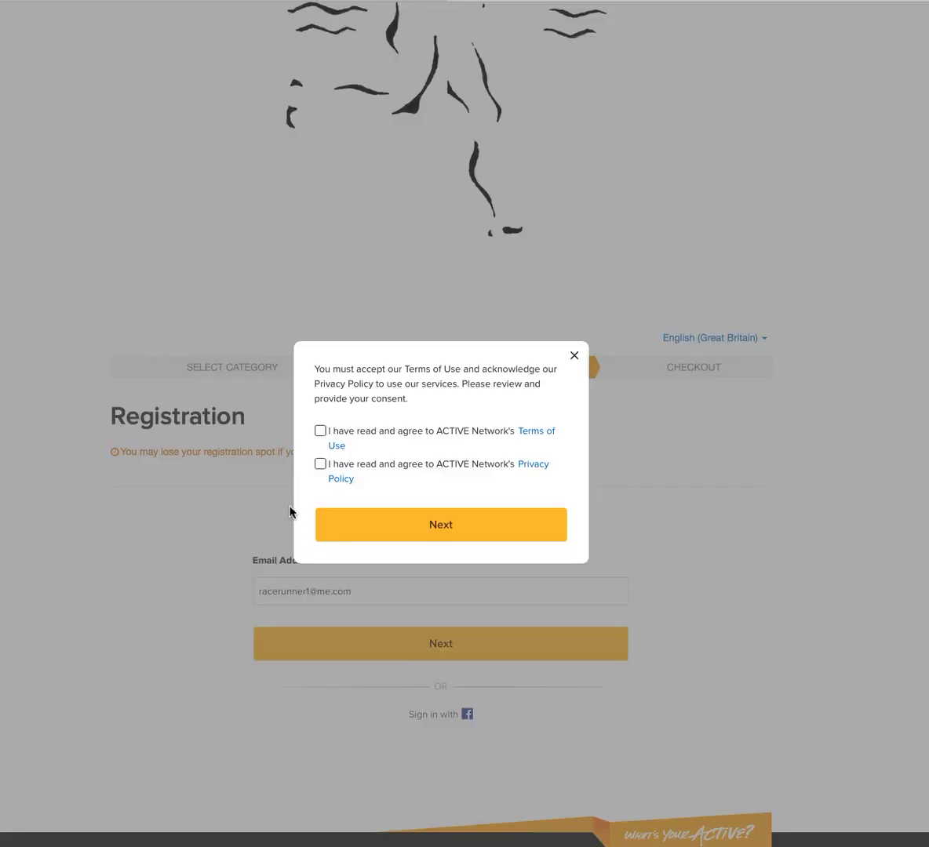
Agree to the Terms of Use and Privacy Policy and confirm consent.
{"action": "left_click", "coordinate": [321, 432]}
{"action": "left_click", "coordinate": [321, 464]}
{"action": "left_click", "coordinate": [442, 528]}
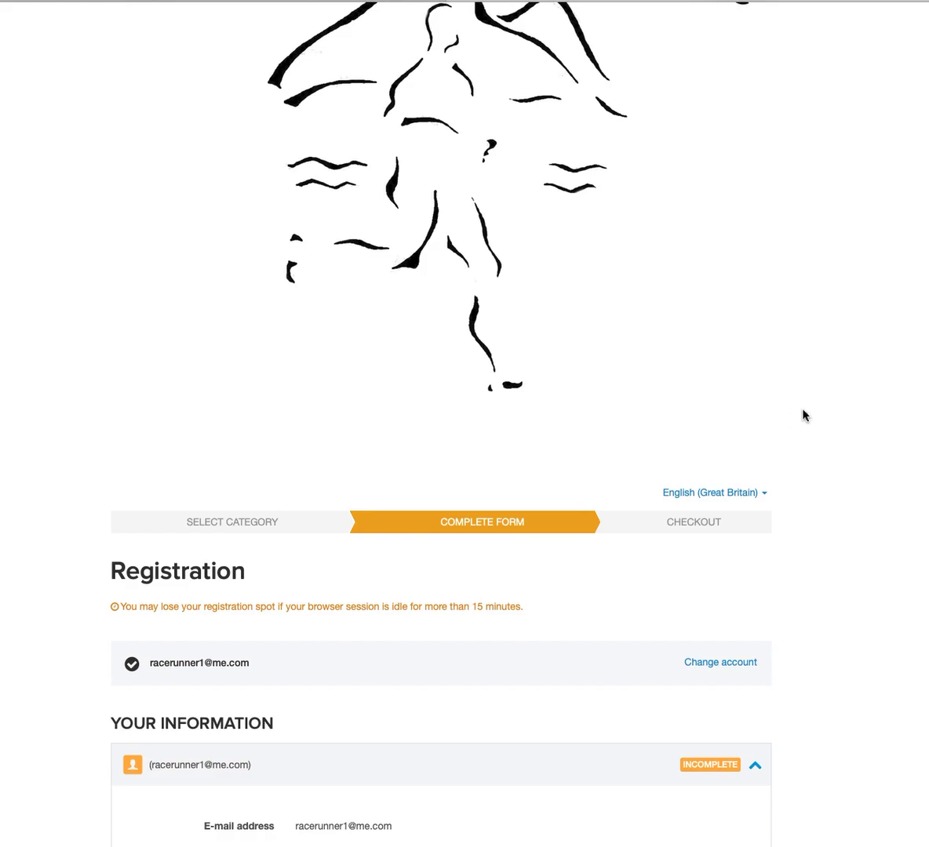
Enter the participant's first and last name.
{"action": "scroll", "coordinate": [804, 415], "scroll_direction": "down", "scroll_amount": 3}
{"action": "scroll", "coordinate": [803, 415], "scroll_direction": "down", "scroll_amount": 4}
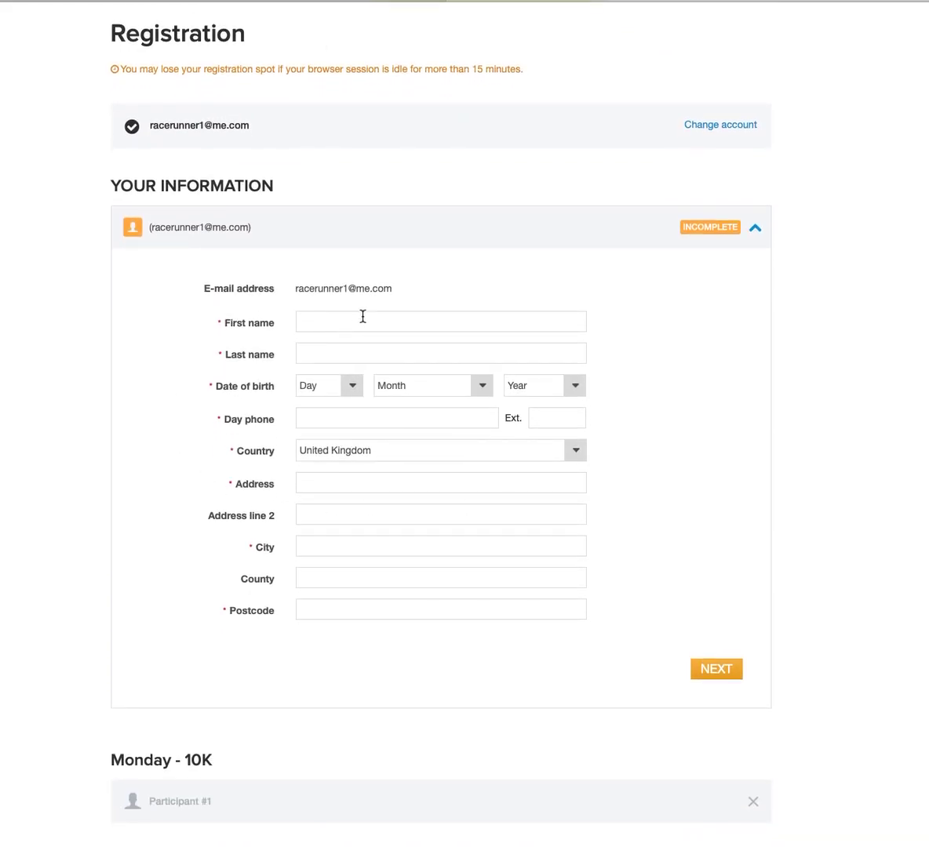
{"action": "left_click", "coordinate": [367, 321]}
{"action": "type", "text": "Fred"}
{"action": "key", "text": "Tab"}
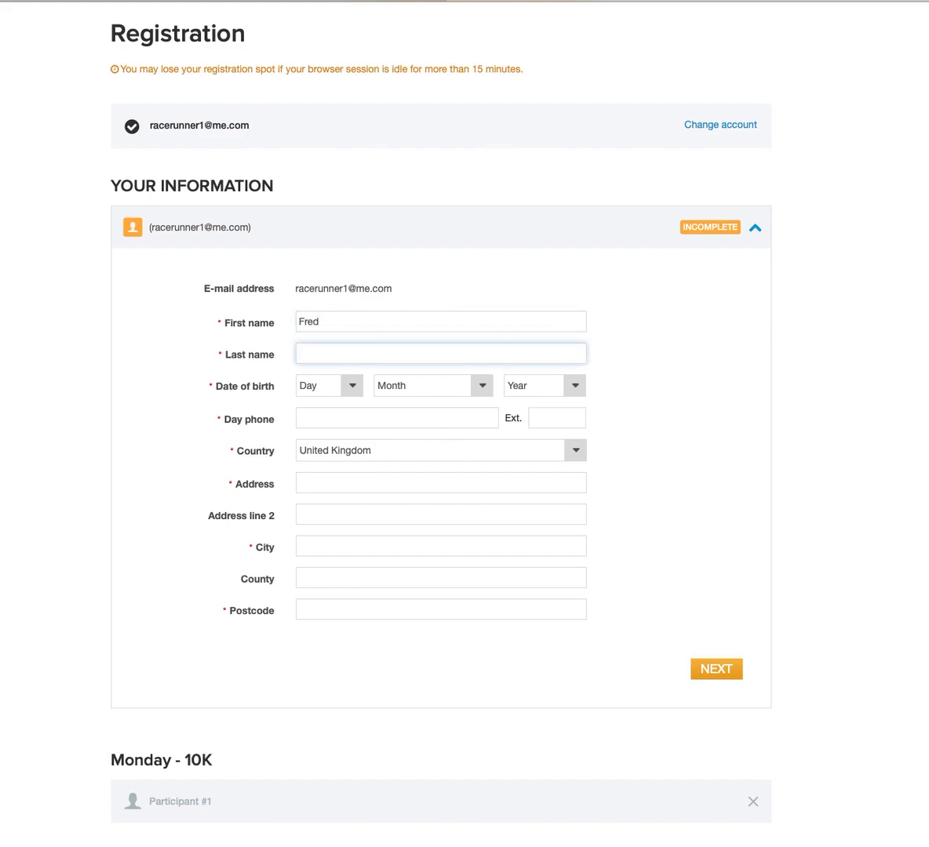
{"action": "type", "text": "Flinstone"}
Set the date of birth to 6 May 1961.
{"action": "left_click", "coordinate": [348, 387]}
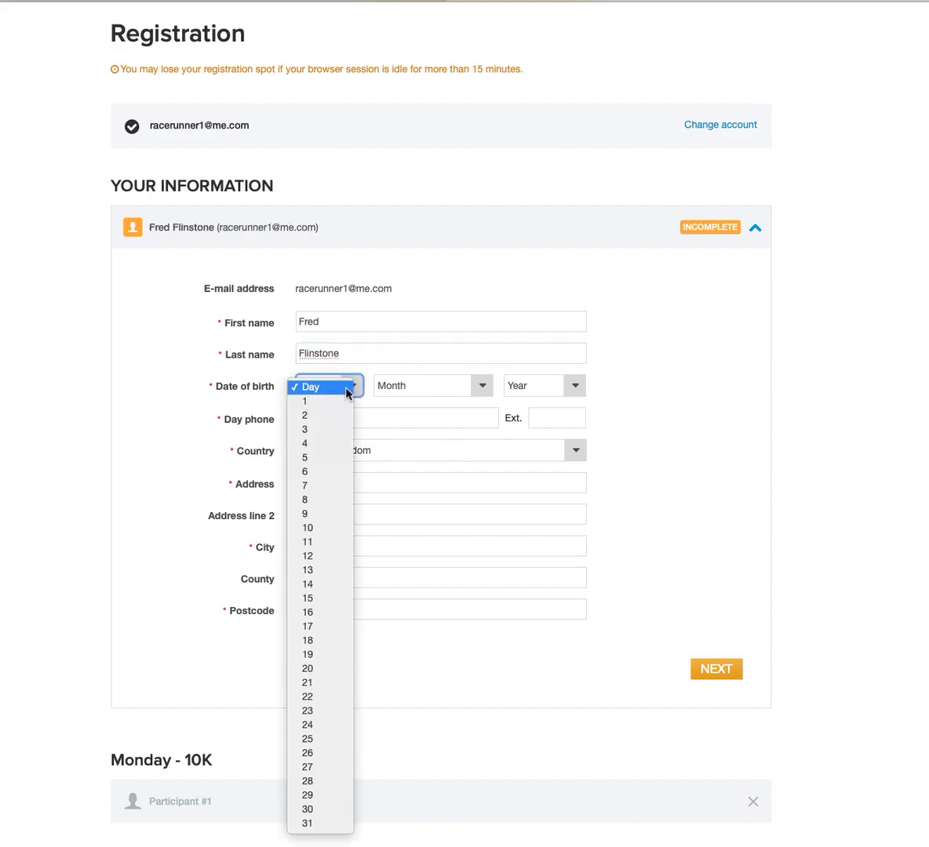
{"action": "left_click", "coordinate": [377, 452]}
{"action": "key", "text": "6"}
{"action": "left_click", "coordinate": [483, 386]}
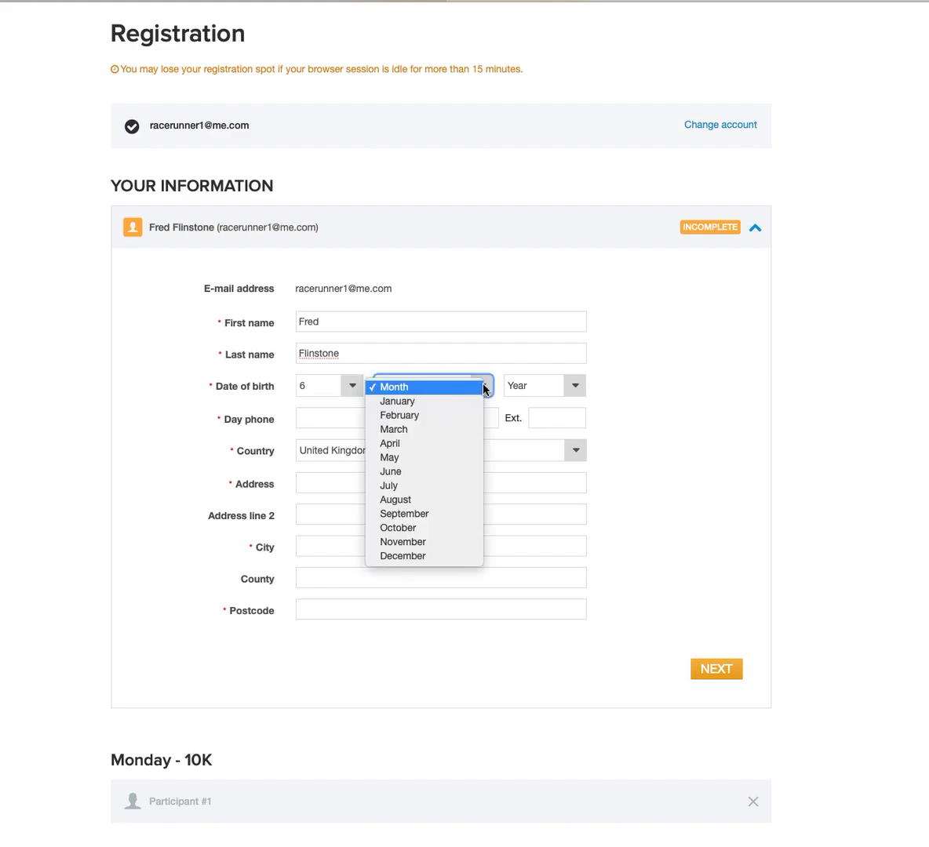
{"action": "left_click", "coordinate": [460, 458]}
{"action": "left_click", "coordinate": [578, 386]}
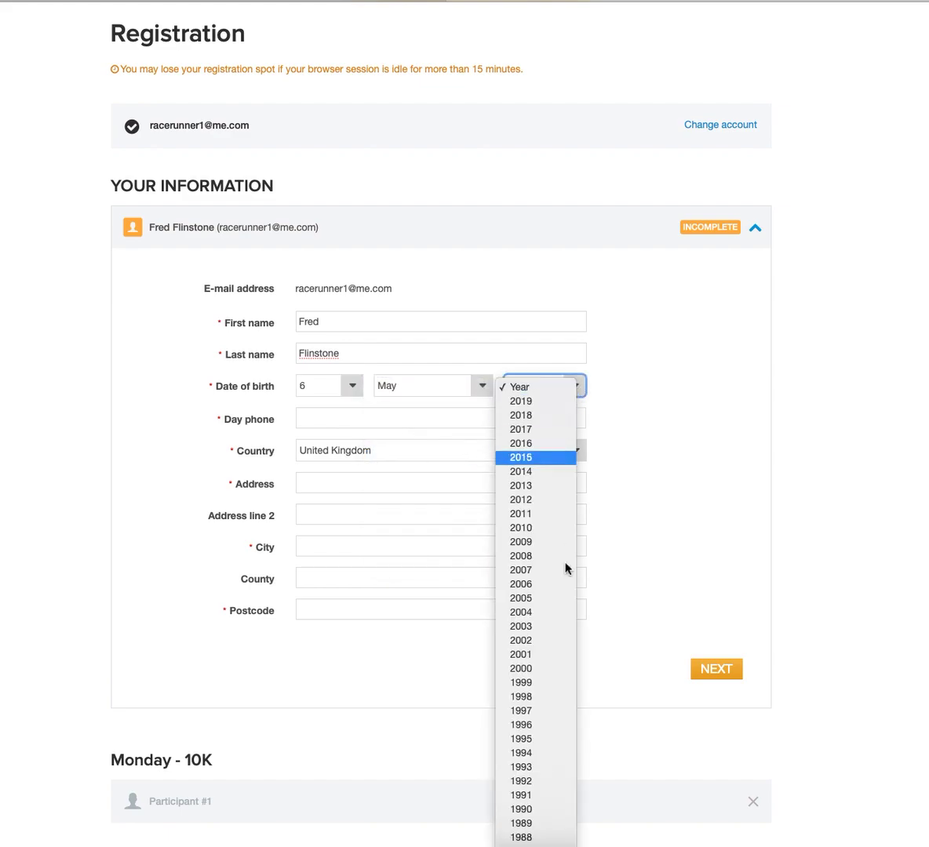
{"action": "scroll", "coordinate": [533, 831], "scroll_direction": "down", "scroll_amount": 10}
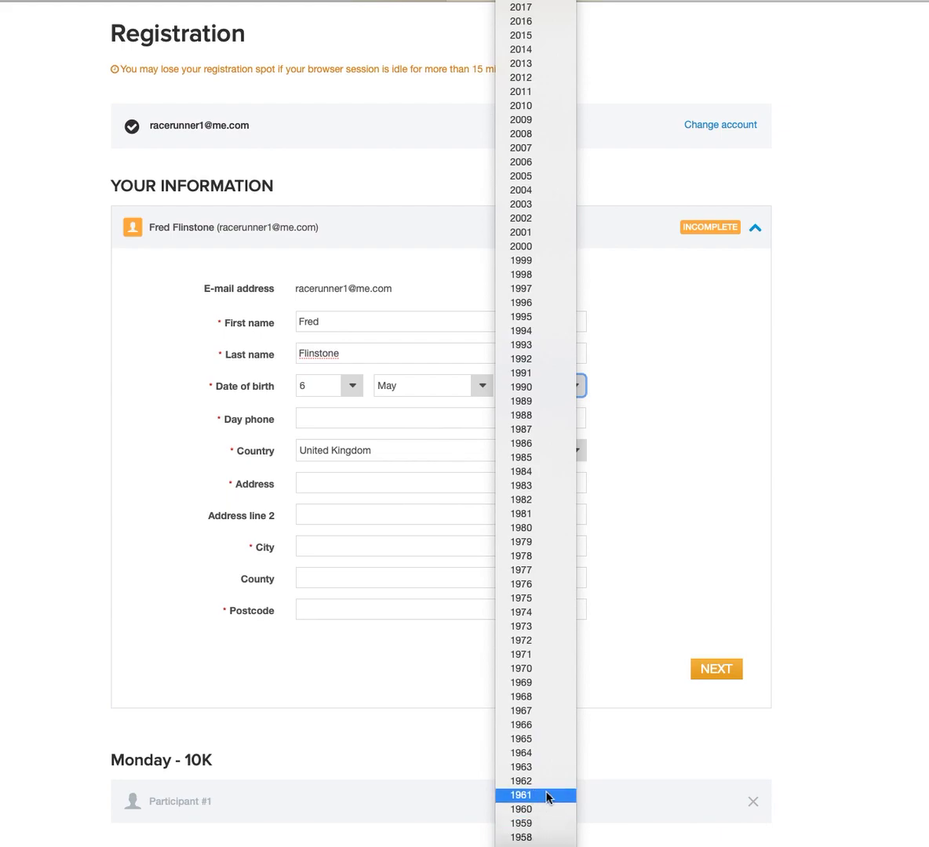
{"action": "left_click", "coordinate": [548, 798]}
Enter the daytime phone, street address, city and postcode, then save the personal details.
{"action": "left_click", "coordinate": [351, 424]}
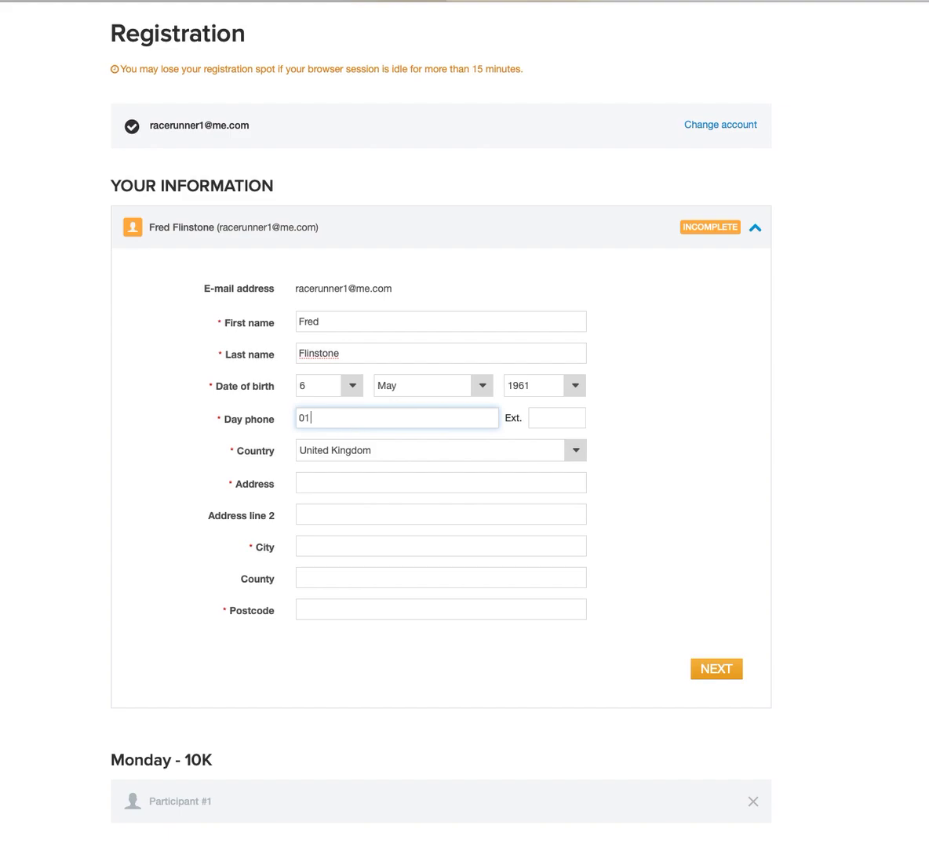
{"action": "left_click", "coordinate": [382, 483]}
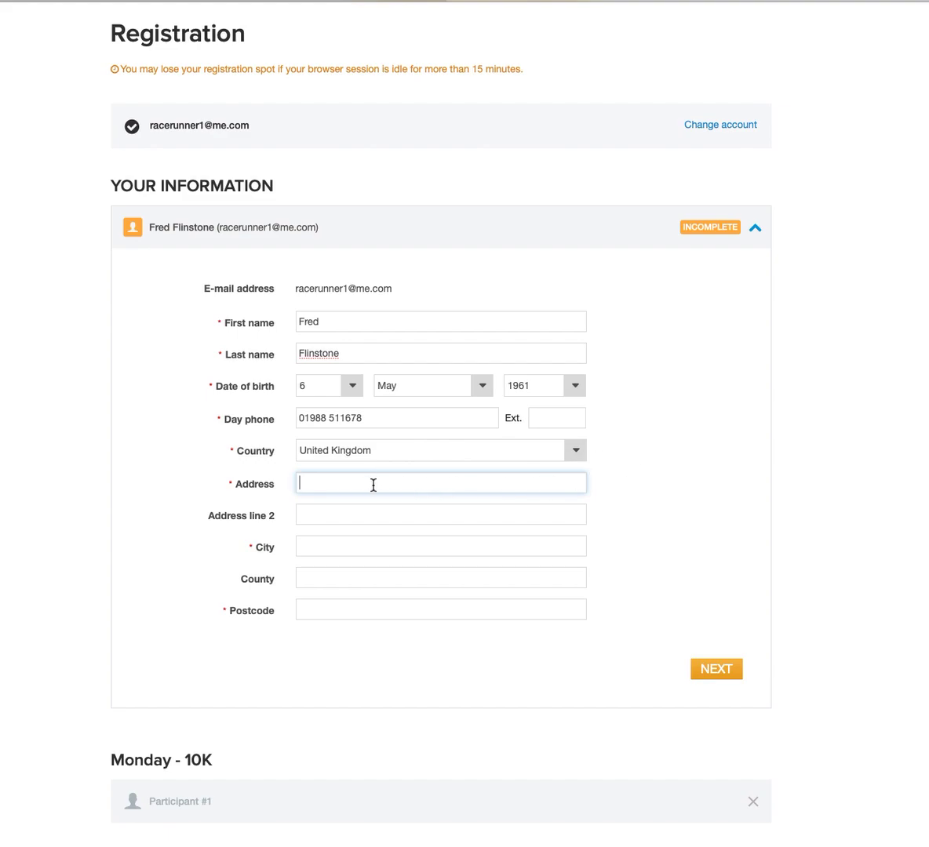
{"action": "type", "text": "The cave"}
{"action": "left_click", "coordinate": [405, 545]}
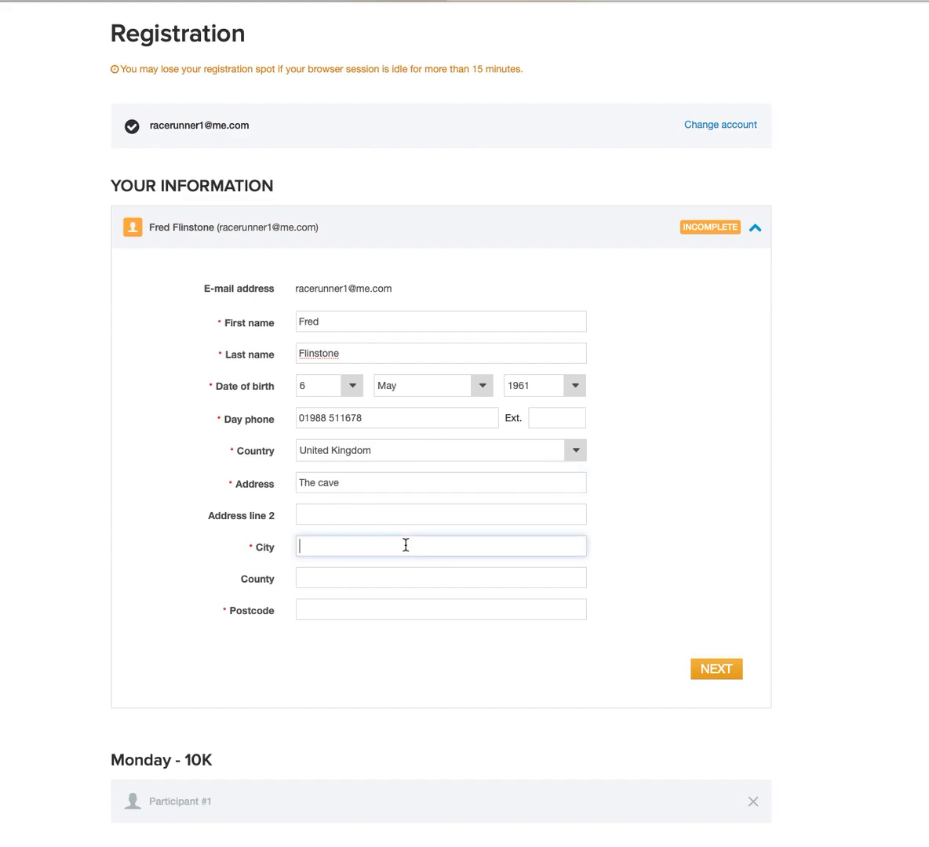
{"action": "type", "text": "Stoneyville"}
{"action": "left_click", "coordinate": [365, 610]}
{"action": "type", "text": "I"}
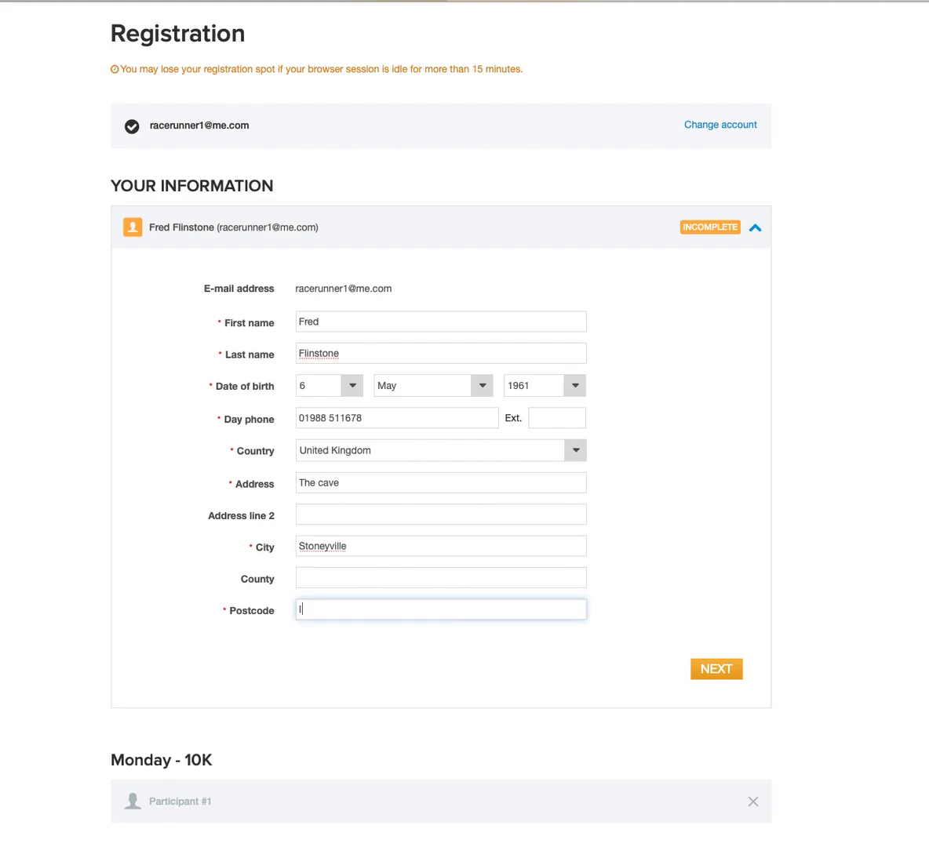
{"action": "type", "text": "V27 4QA"}
{"action": "left_click", "coordinate": [722, 673]}
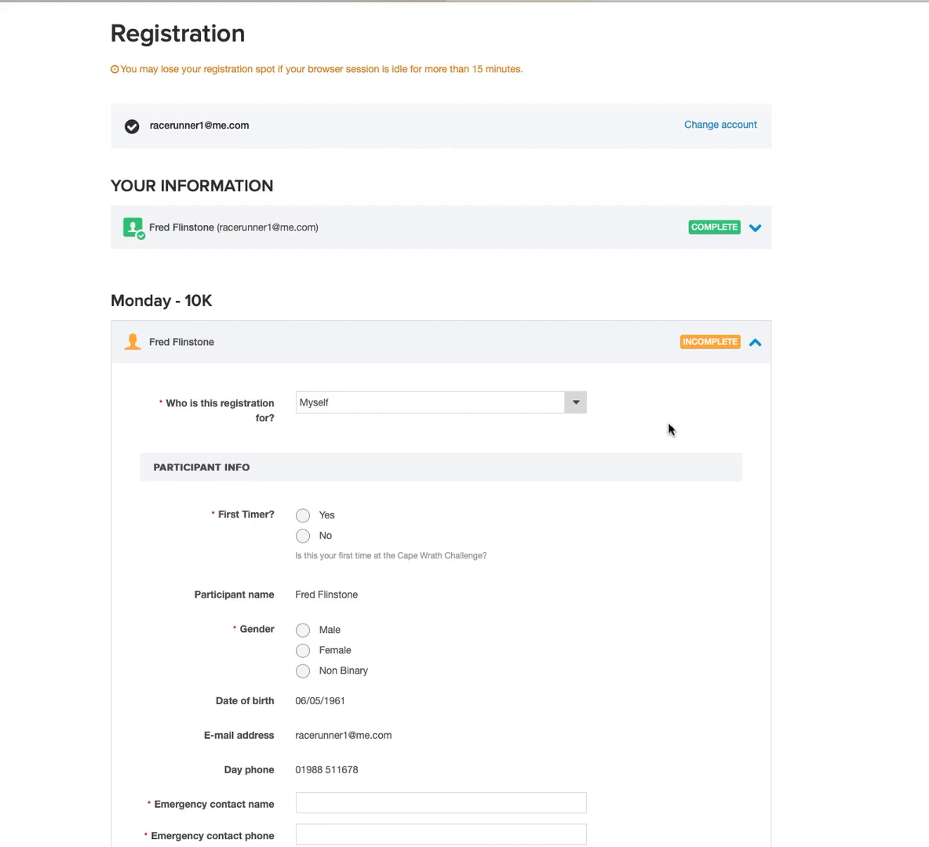
Set the Monday 10K registration to be for Myself.
{"action": "scroll", "coordinate": [669, 428], "scroll_direction": "down", "scroll_amount": 1}
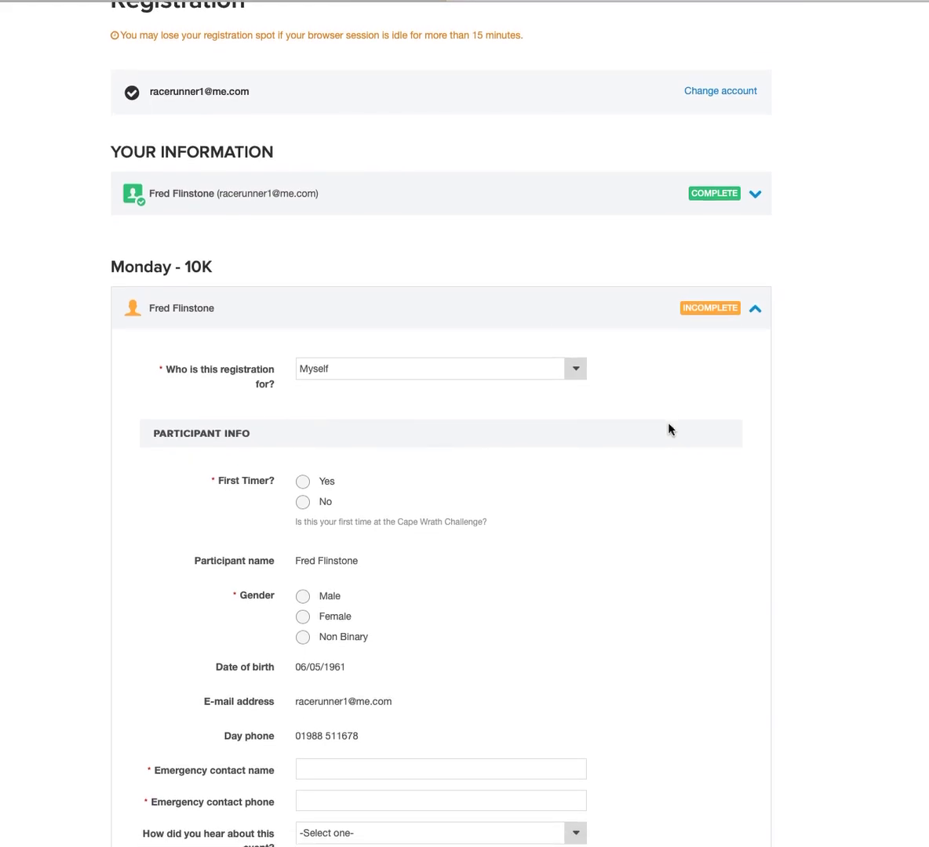
{"action": "scroll", "coordinate": [669, 428], "scroll_direction": "down", "scroll_amount": 4}
{"action": "scroll", "coordinate": [669, 428], "scroll_direction": "up", "scroll_amount": 3}
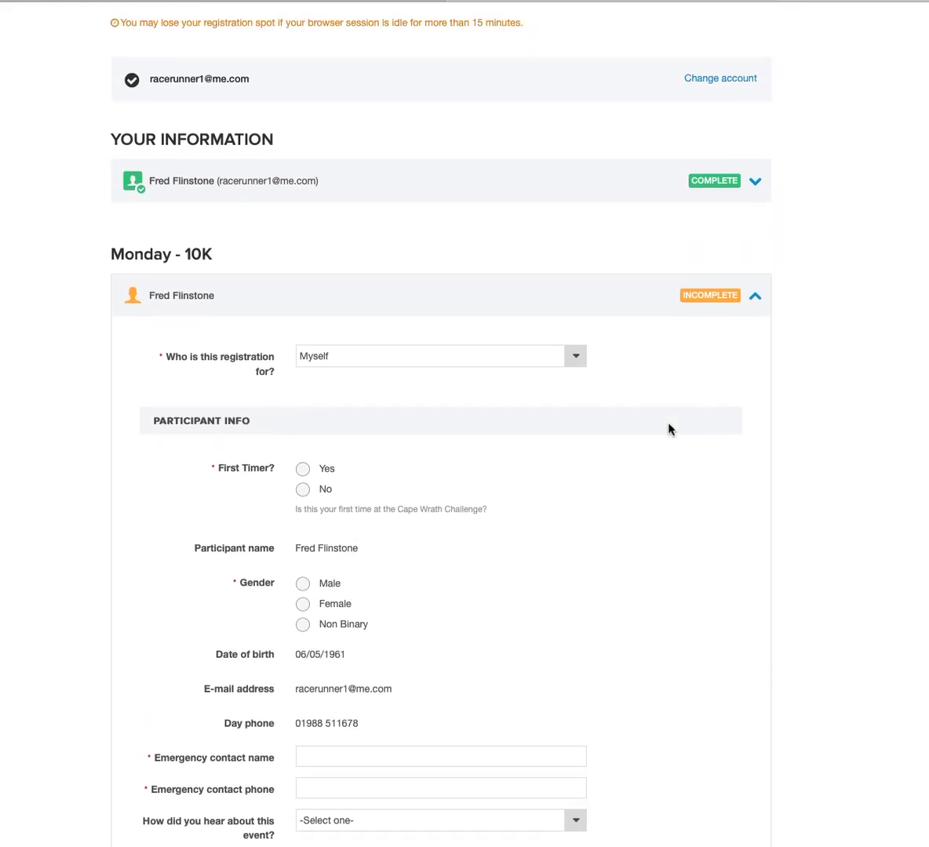
{"action": "scroll", "coordinate": [669, 429], "scroll_direction": "up", "scroll_amount": 2}
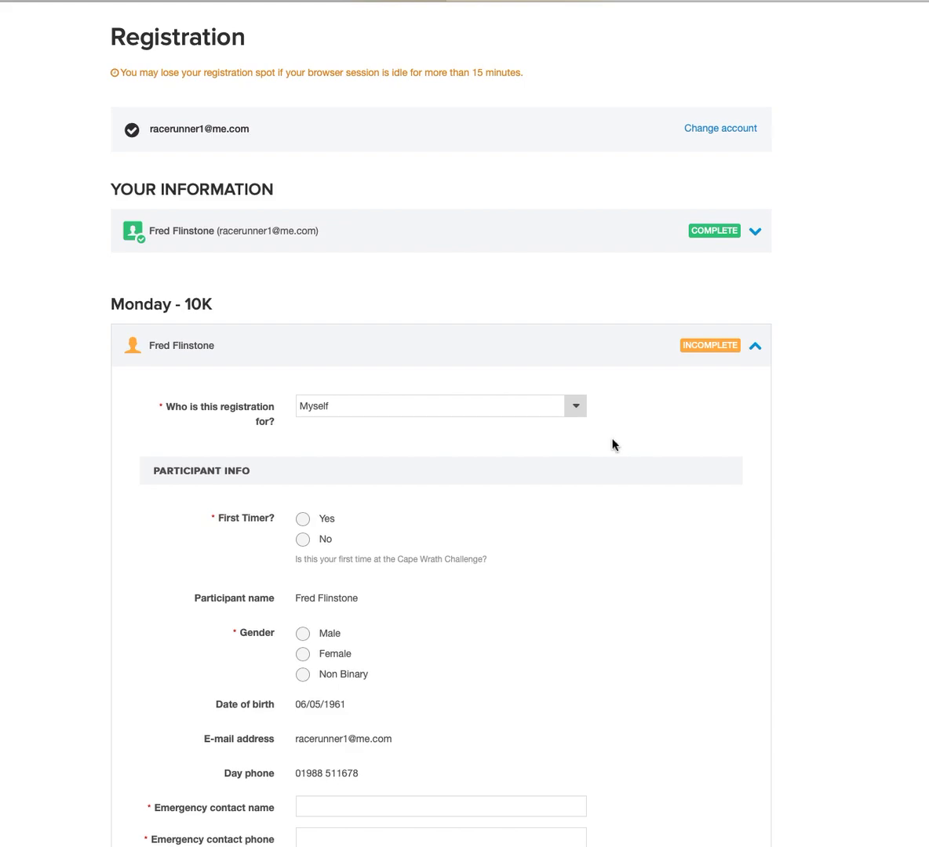
{"action": "left_click", "coordinate": [577, 409]}
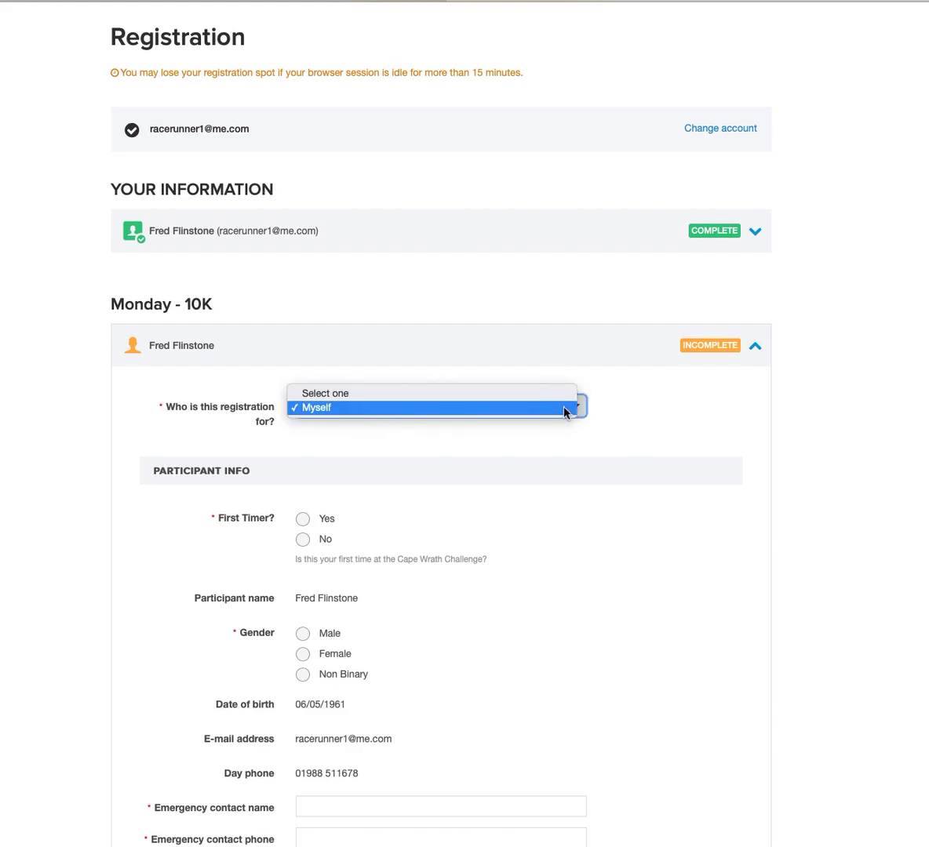
{"action": "left_click", "coordinate": [563, 409]}
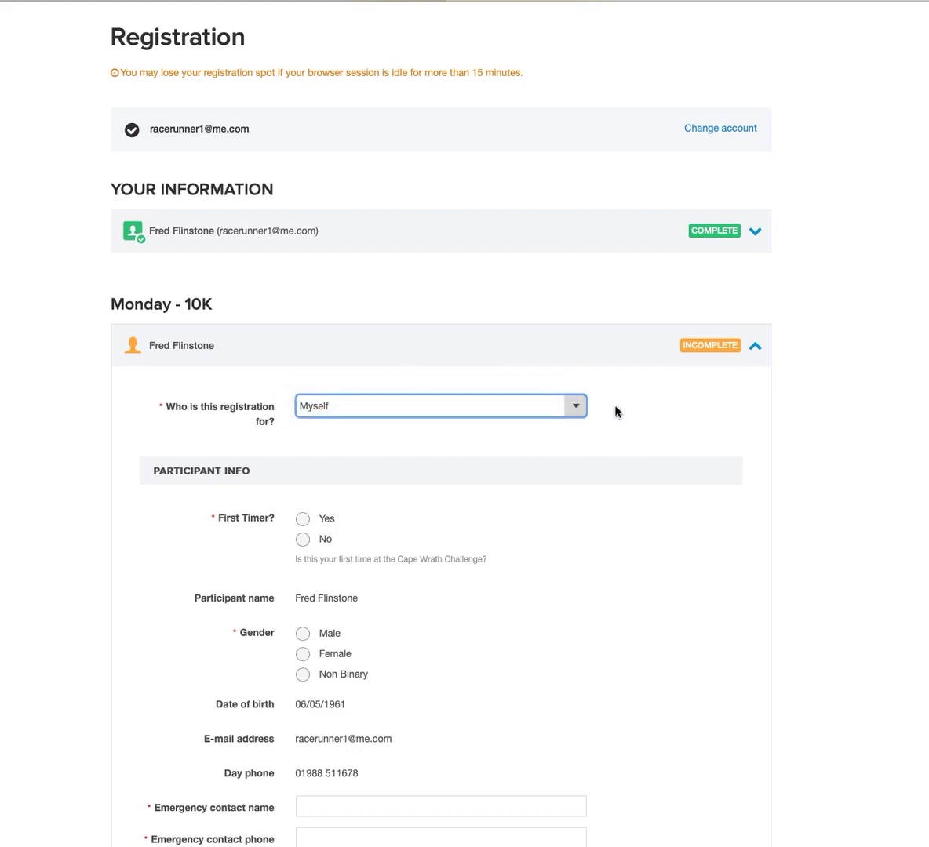
Mark the entry as a first timer with gender Male.
{"action": "scroll", "coordinate": [615, 411], "scroll_direction": "down", "scroll_amount": 2}
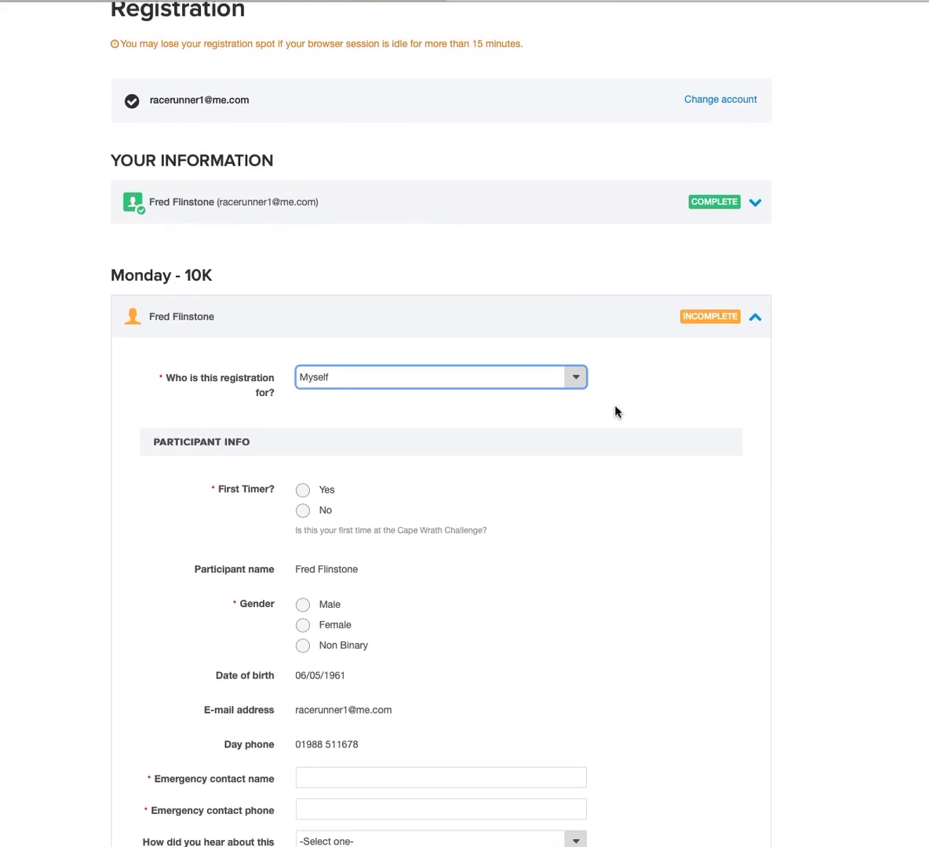
{"action": "scroll", "coordinate": [615, 412], "scroll_direction": "down", "scroll_amount": 2}
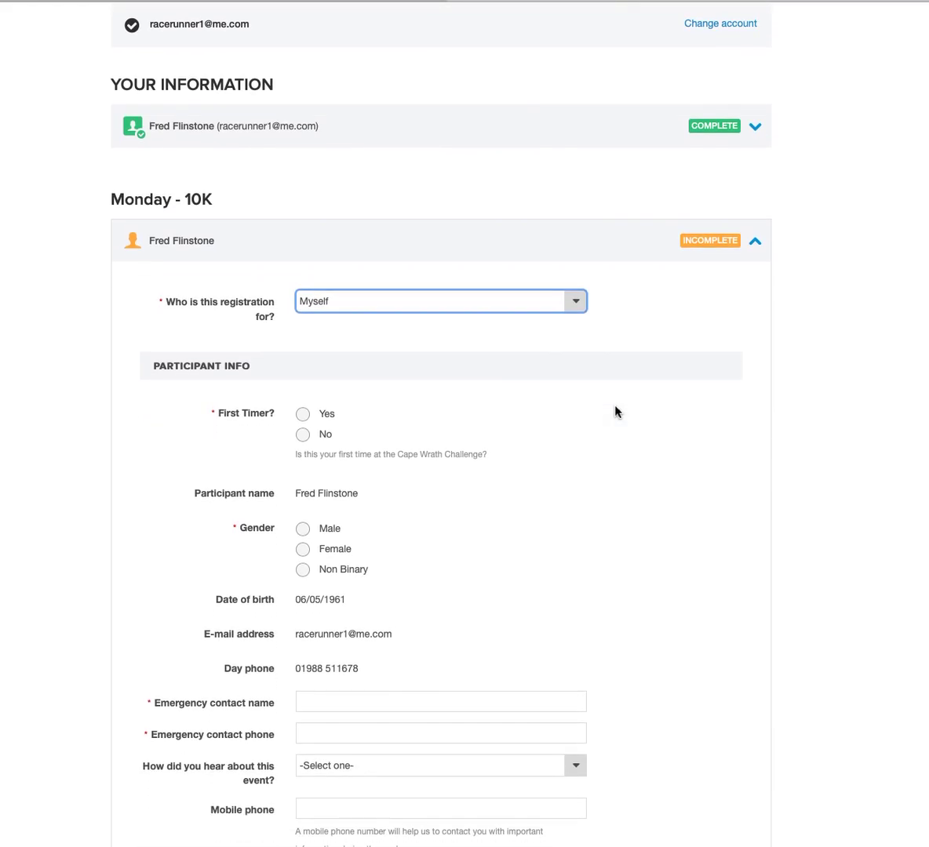
{"action": "scroll", "coordinate": [615, 412], "scroll_direction": "down", "scroll_amount": 5}
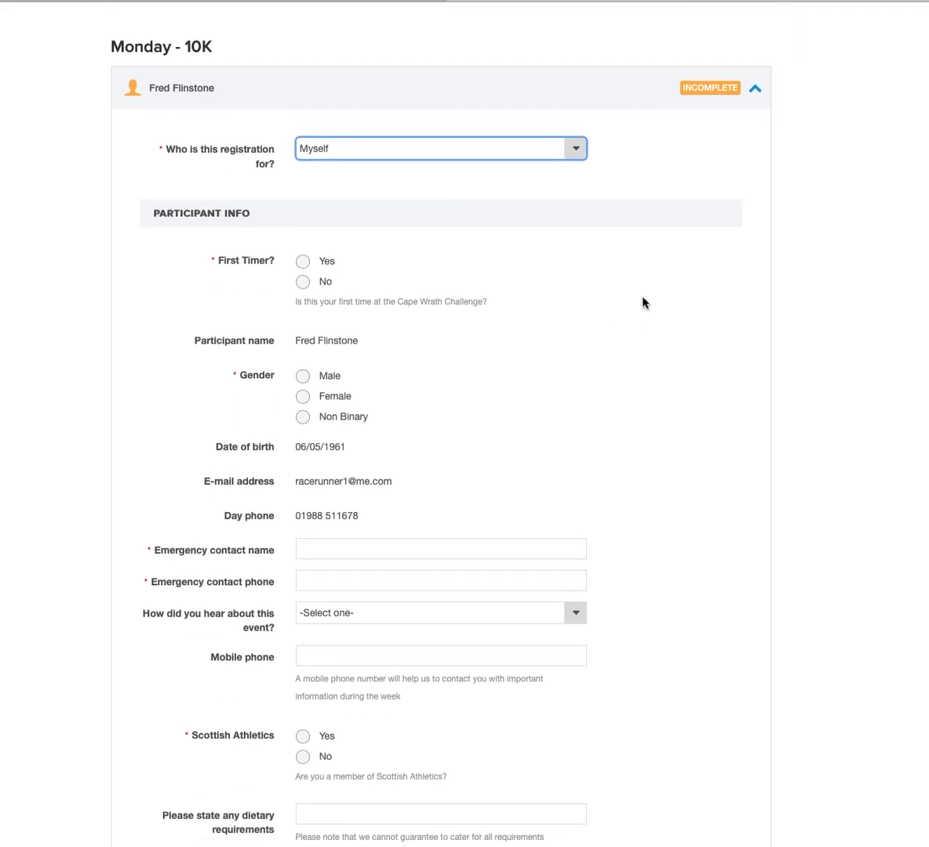
{"action": "left_click", "coordinate": [302, 261]}
{"action": "scroll", "coordinate": [597, 364], "scroll_direction": "down", "scroll_amount": 2}
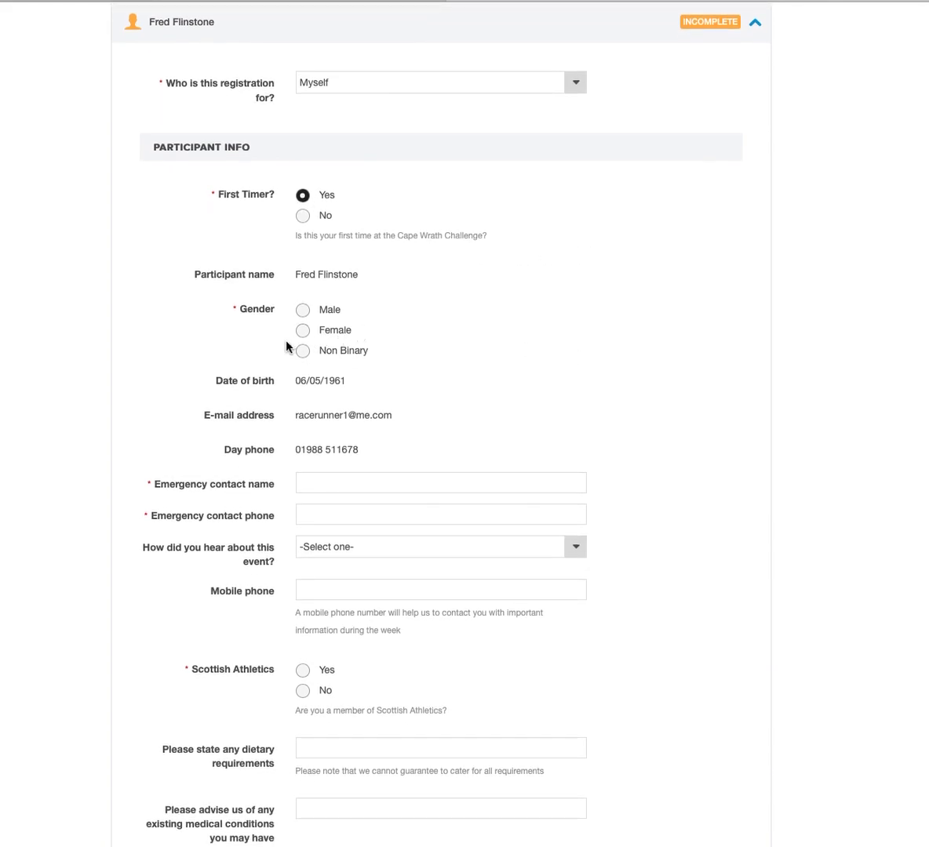
{"action": "left_click", "coordinate": [304, 331]}
{"action": "left_click", "coordinate": [303, 351]}
{"action": "left_click", "coordinate": [303, 312]}
{"action": "scroll", "coordinate": [489, 338], "scroll_direction": "down", "scroll_amount": 3}
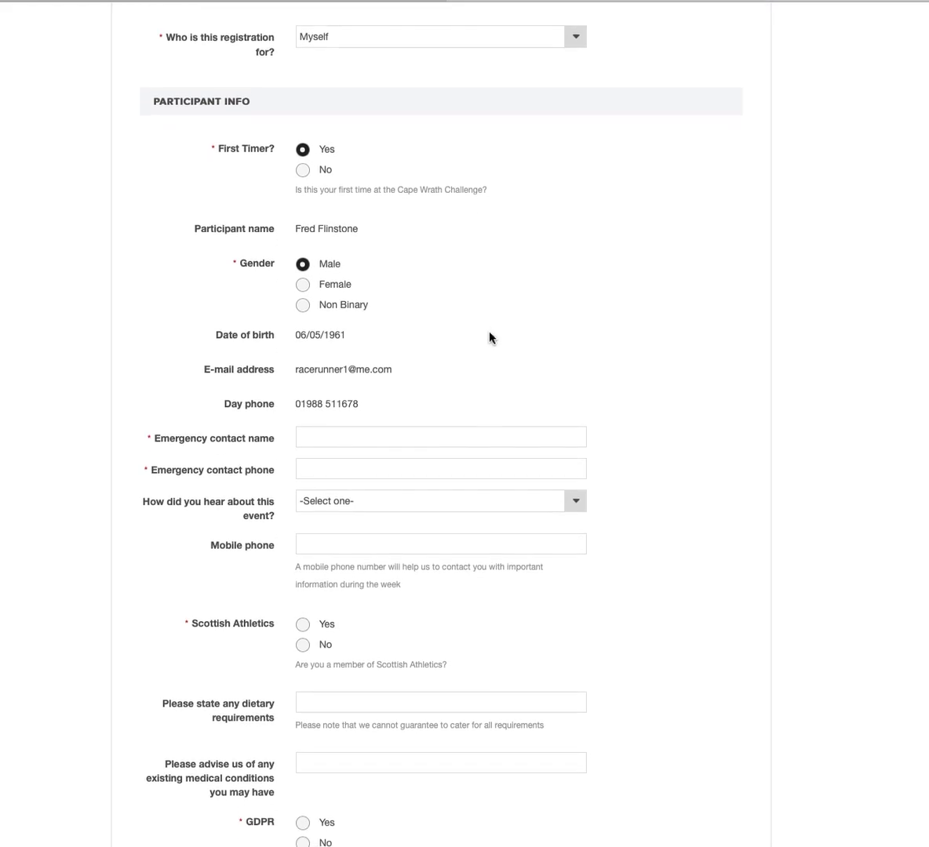
Enter the emergency contact's name and phone, and choose Internet/Website as the referral source.
{"action": "left_click", "coordinate": [357, 377]}
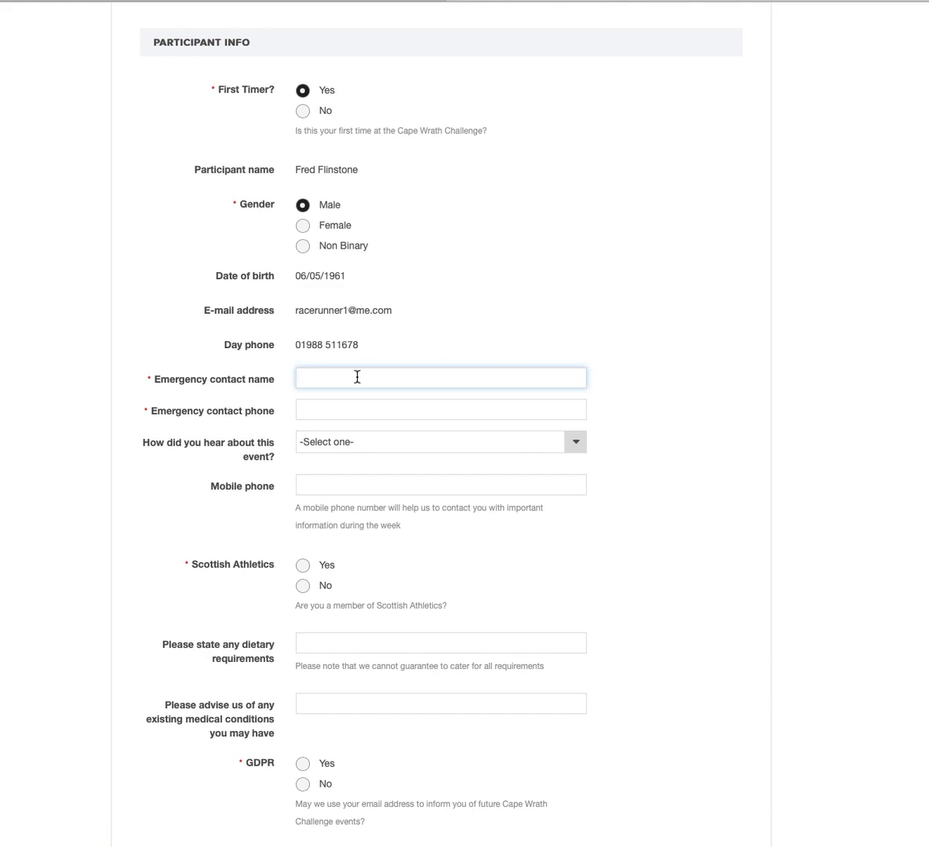
{"action": "type", "text": "Wilma Flinstone"}
{"action": "left_click", "coordinate": [376, 414]}
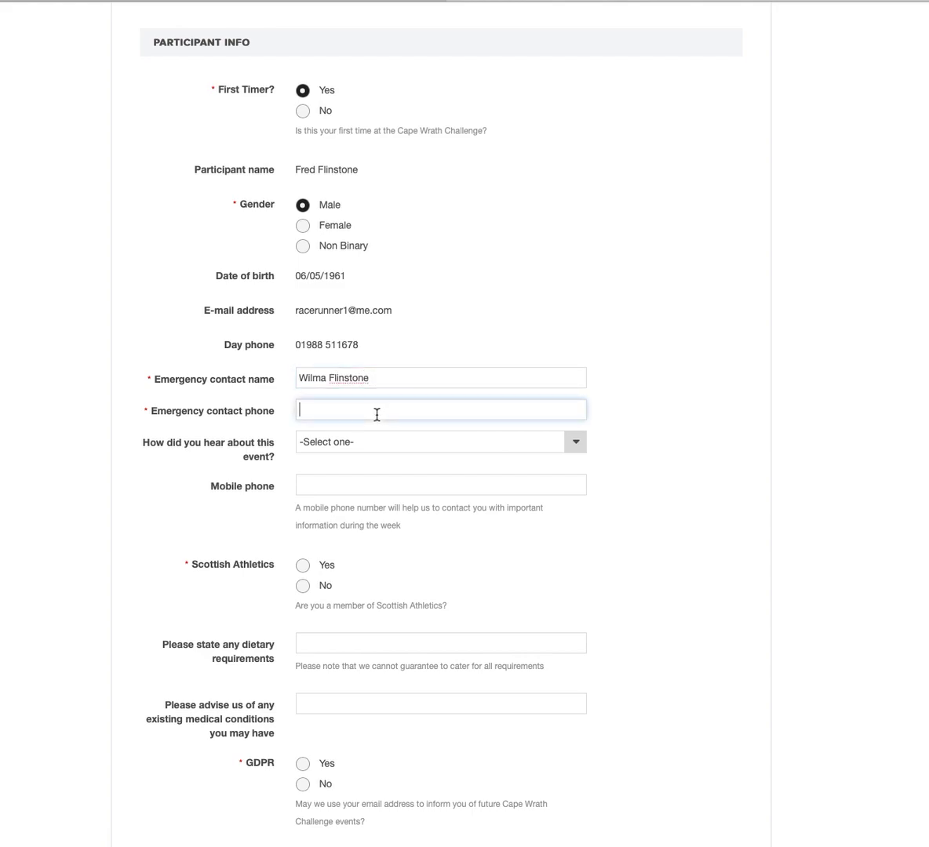
{"action": "left_click", "coordinate": [576, 444]}
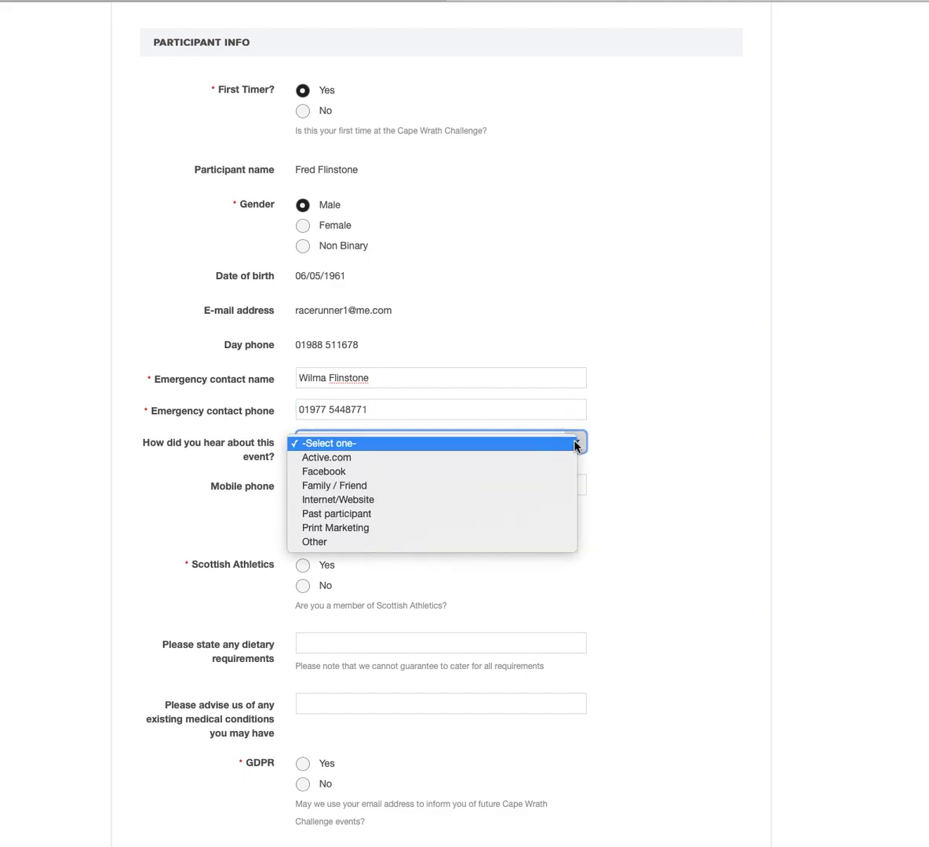
{"action": "left_click", "coordinate": [545, 502]}
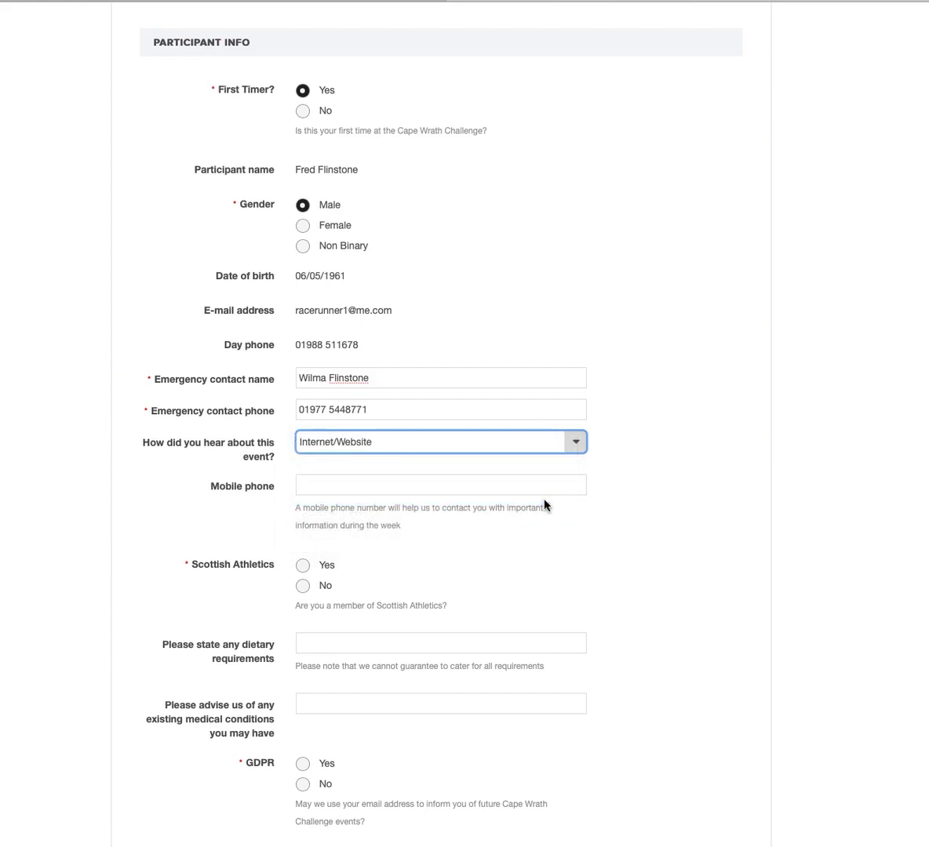
{"action": "left_click", "coordinate": [344, 487]}
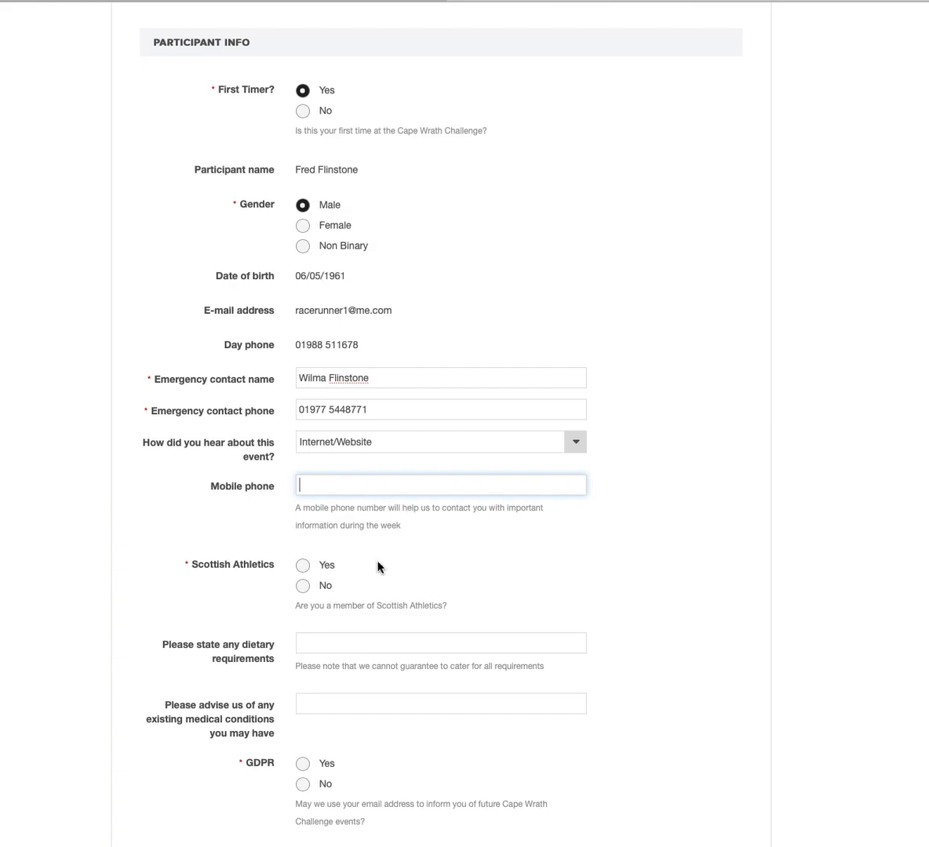
Answer Yes to Scottish Athletics membership and No to GDPR email contact.
{"action": "scroll", "coordinate": [488, 562], "scroll_direction": "down", "scroll_amount": 1}
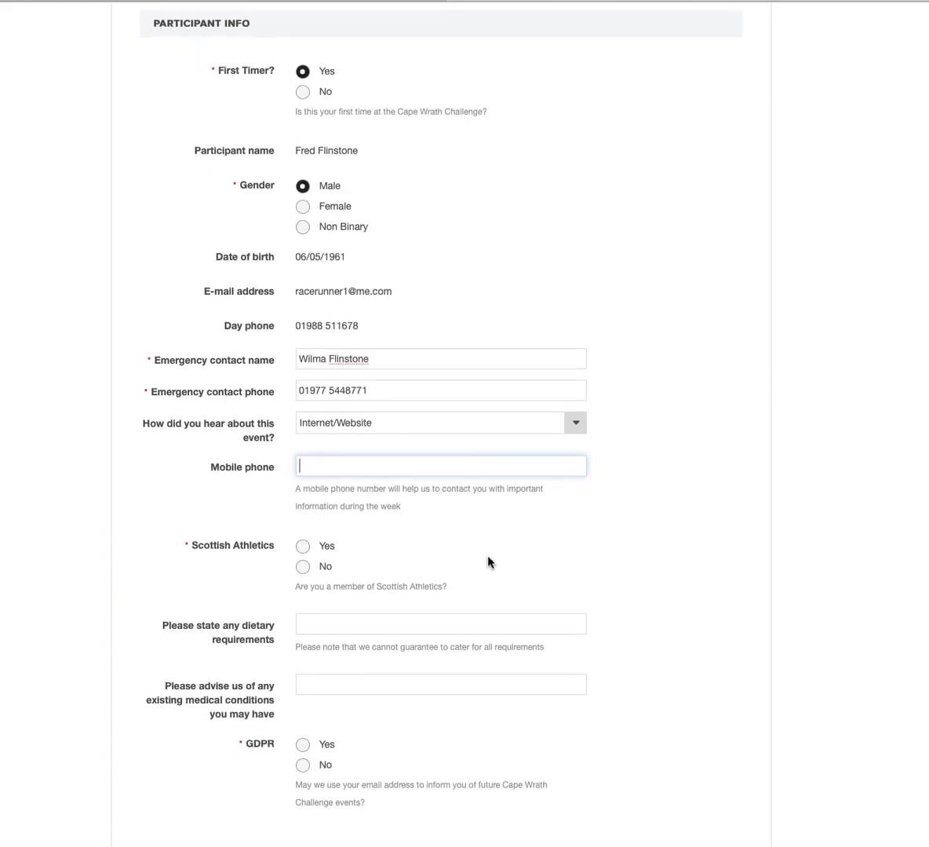
{"action": "scroll", "coordinate": [549, 541], "scroll_direction": "down", "scroll_amount": 1}
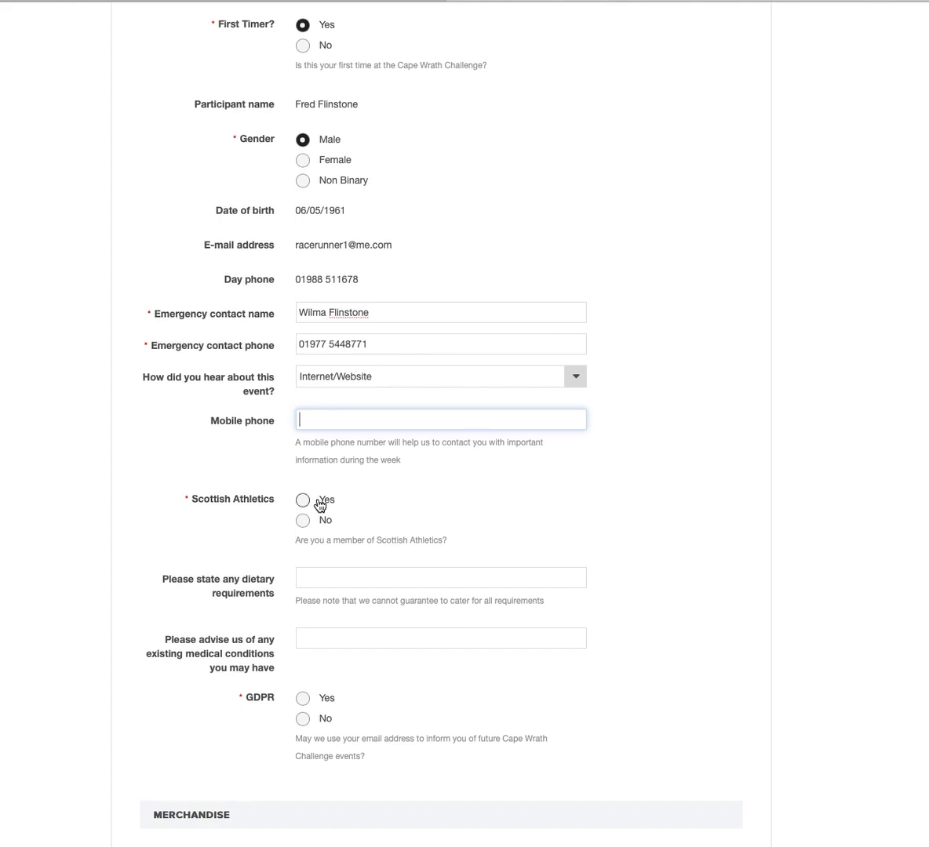
{"action": "left_click", "coordinate": [302, 502]}
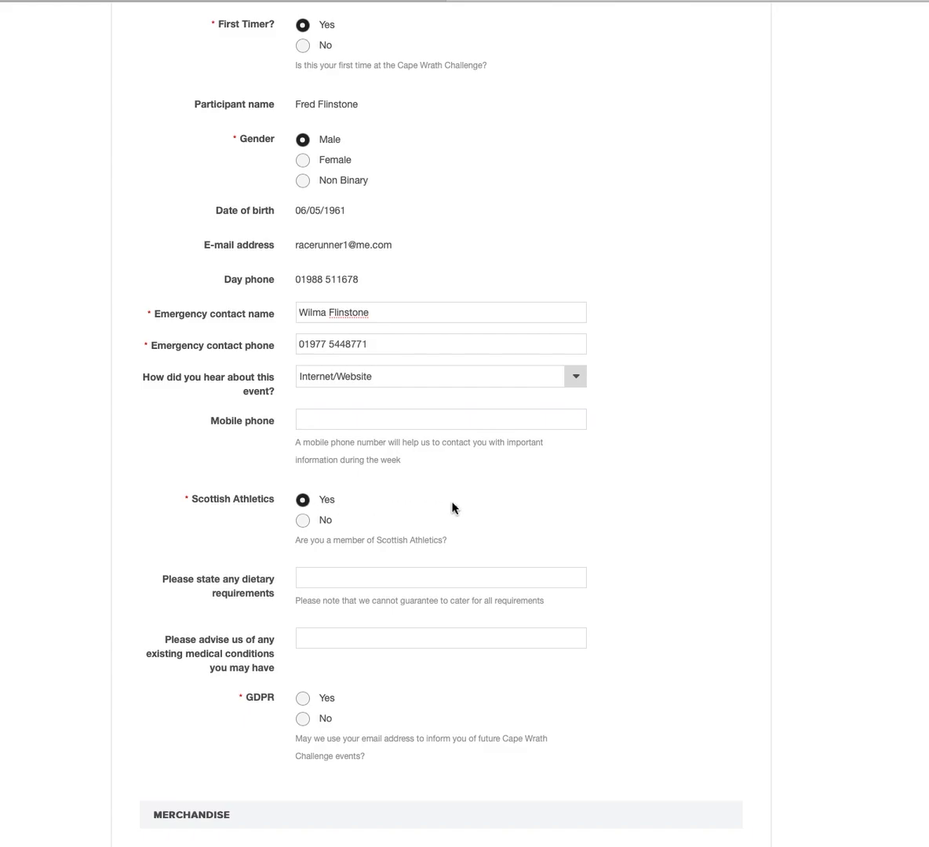
{"action": "scroll", "coordinate": [453, 508], "scroll_direction": "down", "scroll_amount": 1}
{"action": "scroll", "coordinate": [453, 507], "scroll_direction": "down", "scroll_amount": 5}
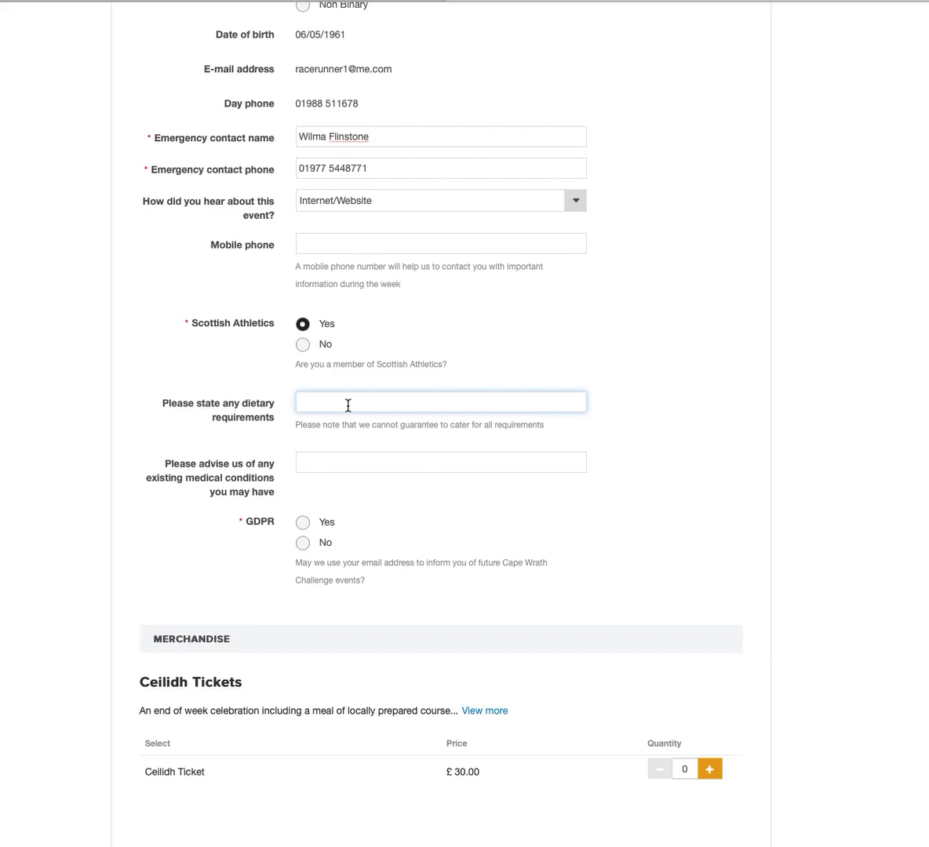
{"action": "left_click", "coordinate": [339, 463]}
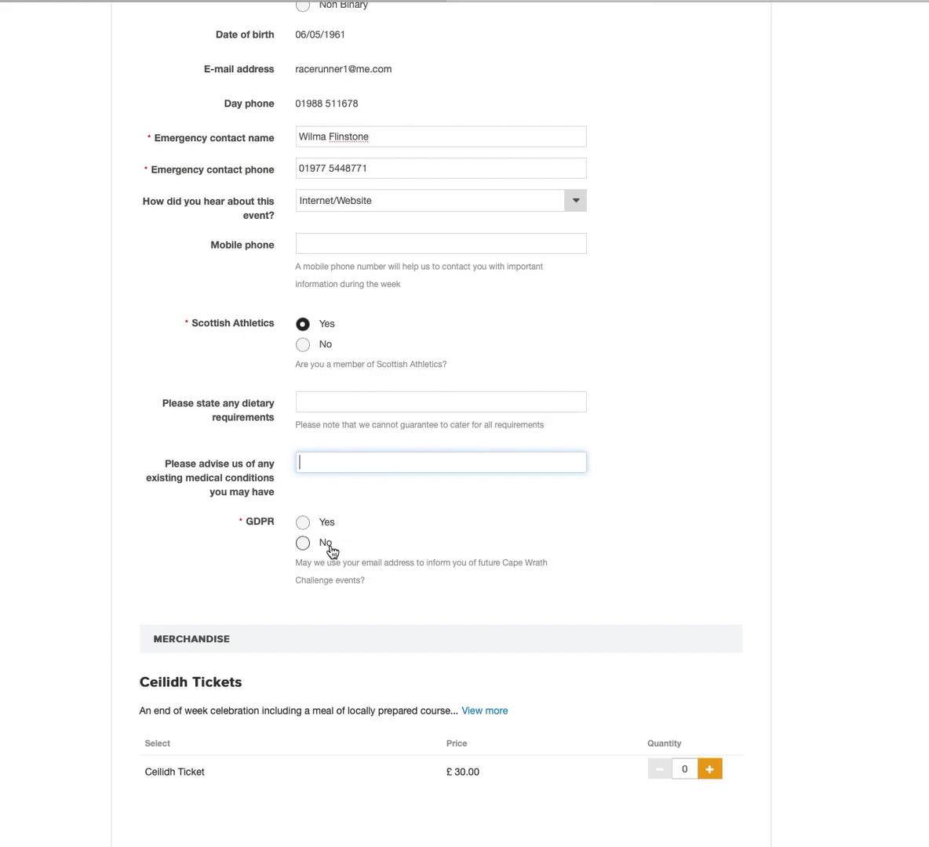
{"action": "left_click", "coordinate": [303, 542]}
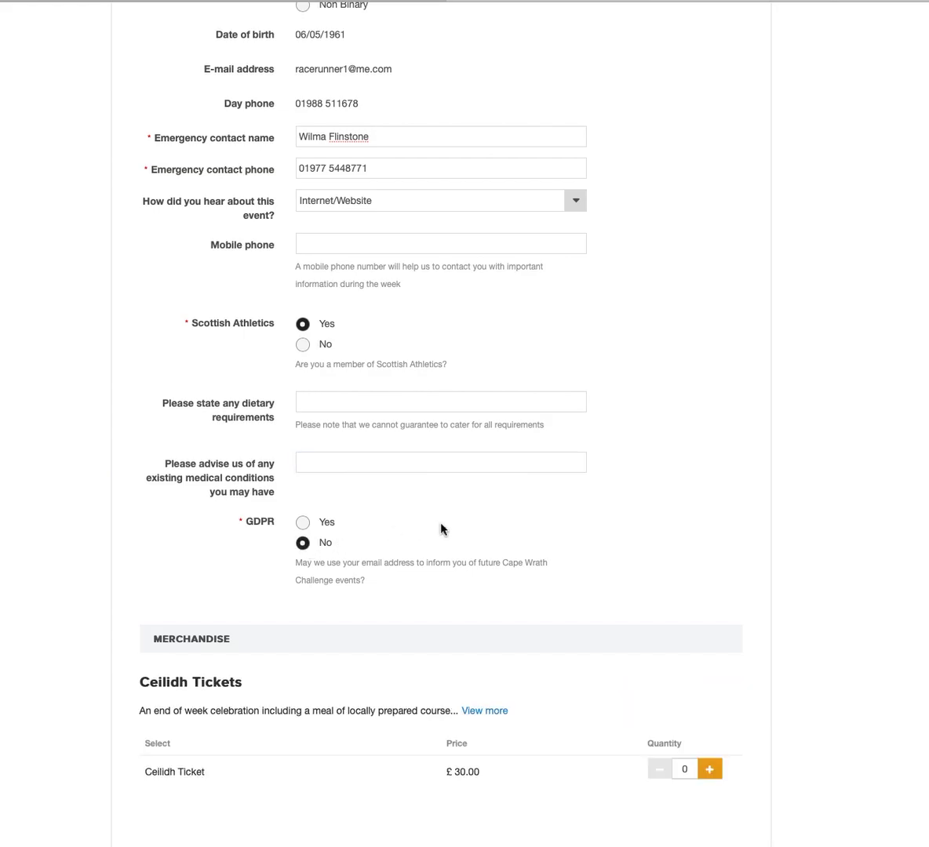
{"action": "scroll", "coordinate": [441, 529], "scroll_direction": "down", "scroll_amount": 3}
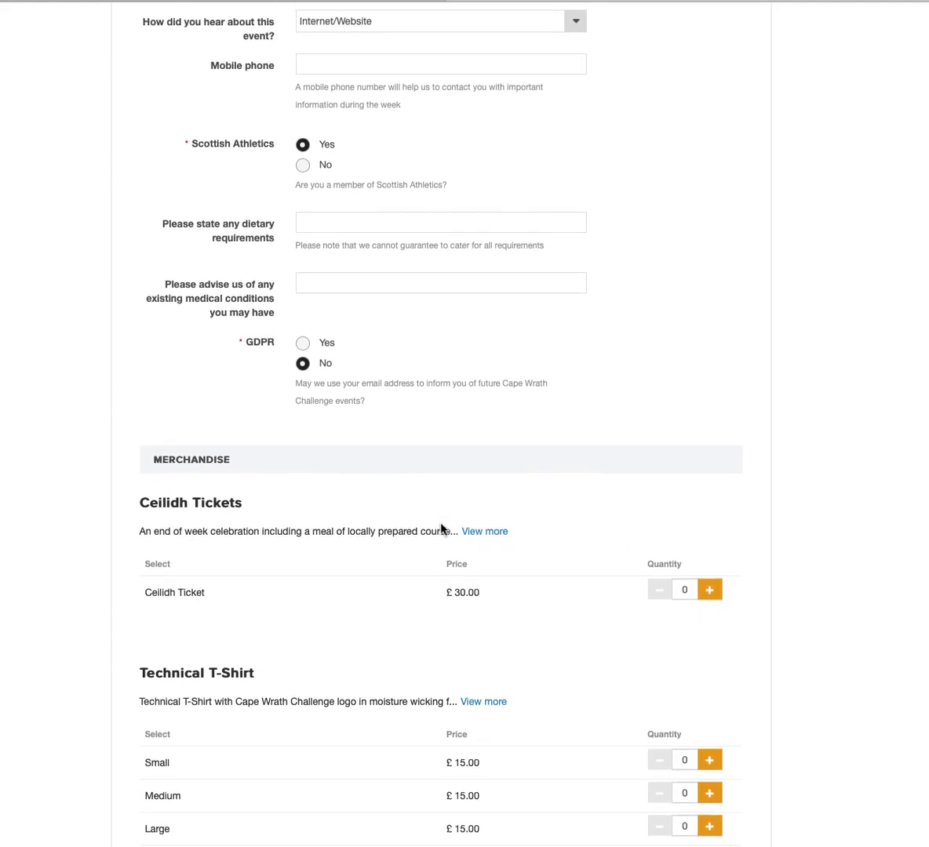
Set the Ceilidh Ticket quantity to 2.
{"action": "scroll", "coordinate": [755, 500], "scroll_direction": "down", "scroll_amount": 2}
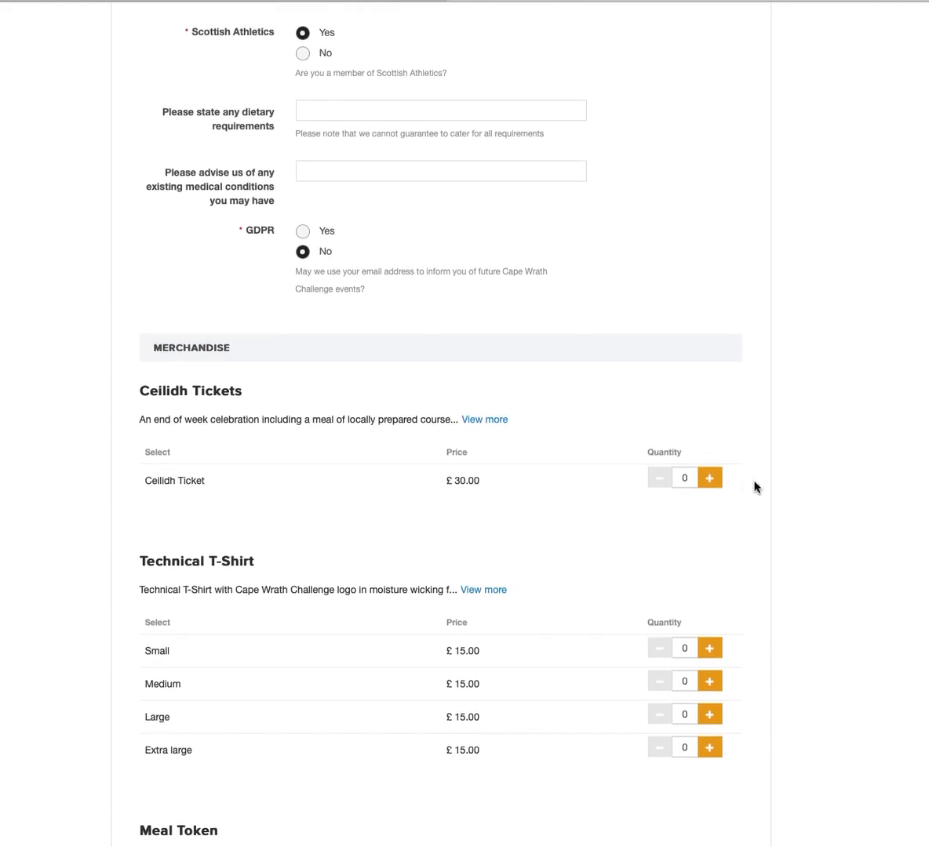
{"action": "scroll", "coordinate": [755, 488], "scroll_direction": "down", "scroll_amount": 3}
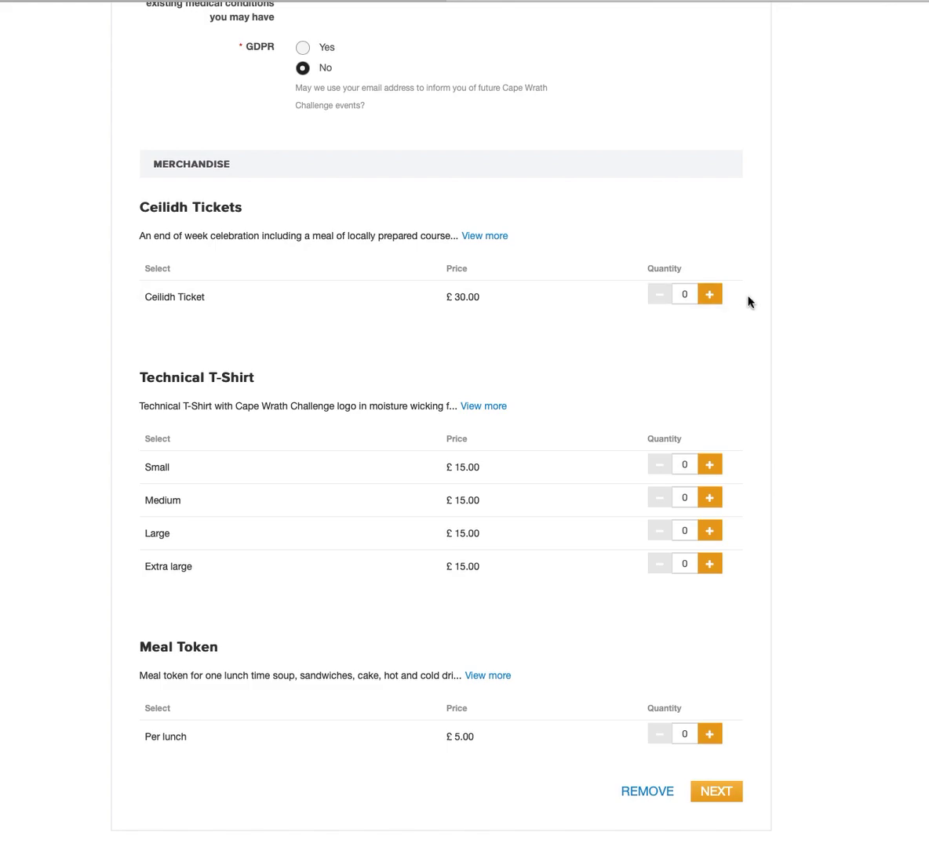
{"action": "scroll", "coordinate": [758, 303], "scroll_direction": "down", "scroll_amount": 1}
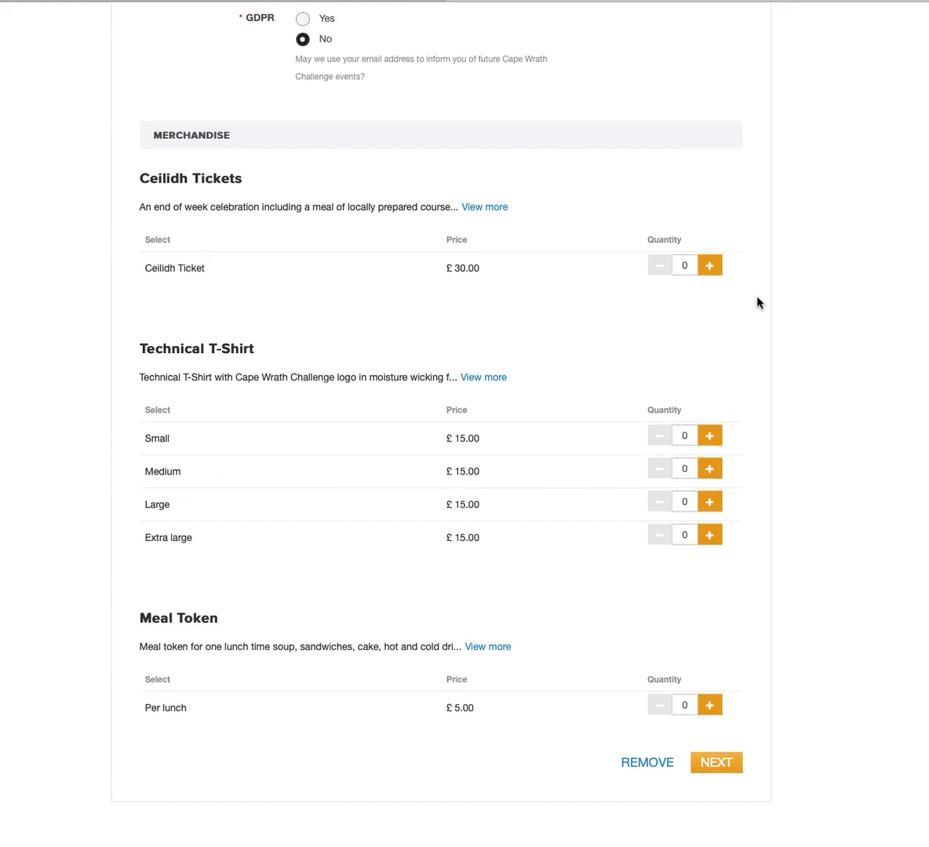
{"action": "scroll", "coordinate": [758, 303], "scroll_direction": "up", "scroll_amount": 1}
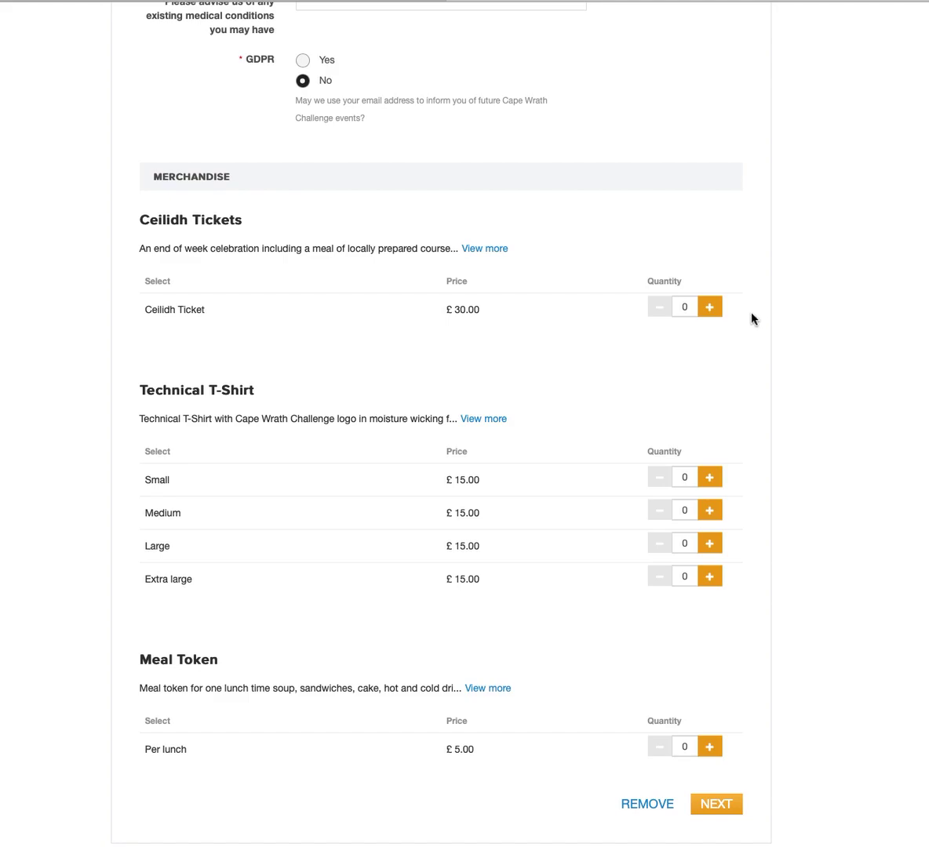
{"action": "left_click", "coordinate": [710, 310]}
{"action": "left_click", "coordinate": [711, 310]}
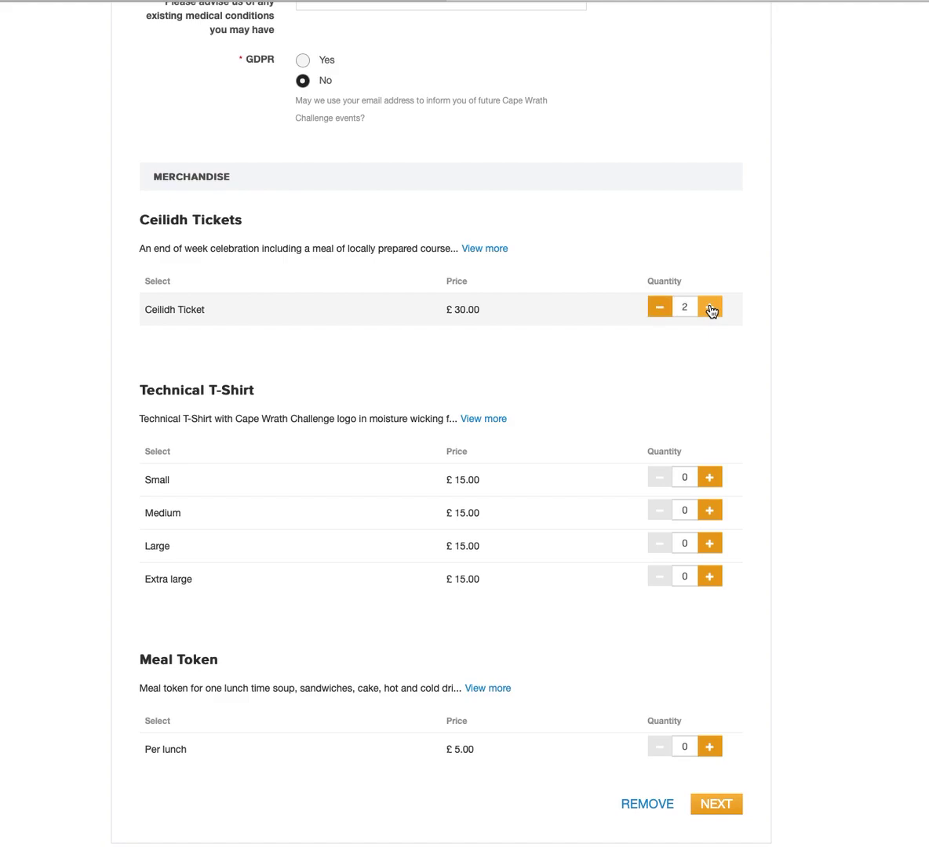
Add one Medium Technical T-Shirt and expand the Meal Token description.
{"action": "scroll", "coordinate": [751, 346], "scroll_direction": "down", "scroll_amount": 3}
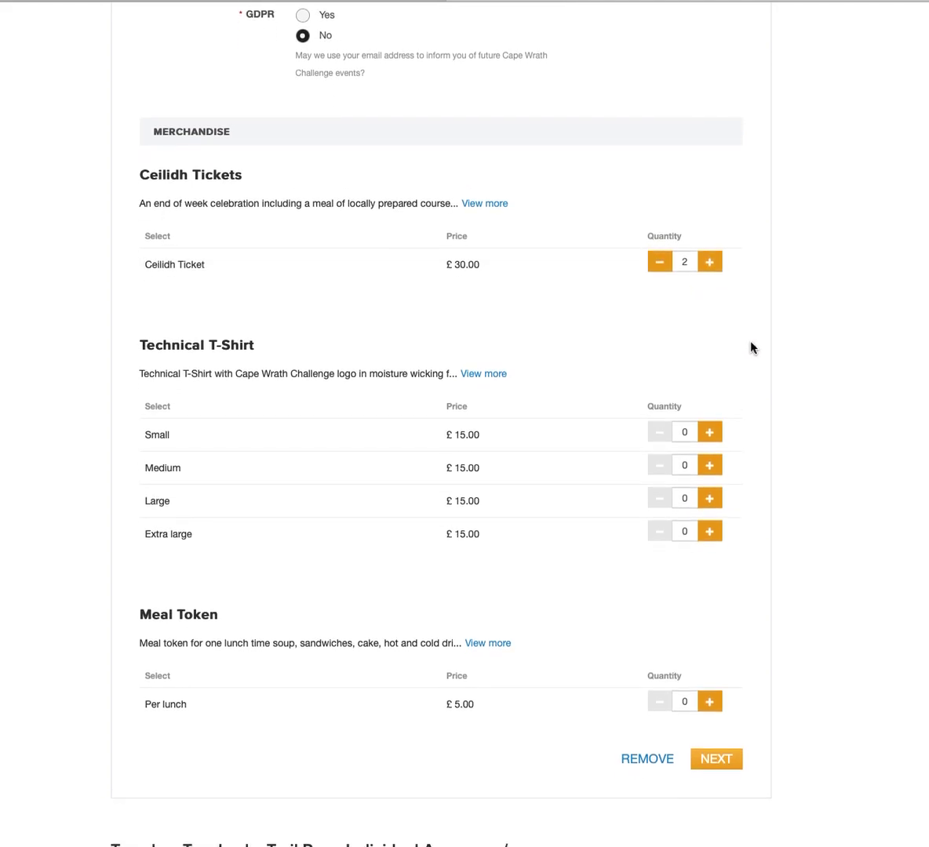
{"action": "scroll", "coordinate": [751, 346], "scroll_direction": "down", "scroll_amount": 3}
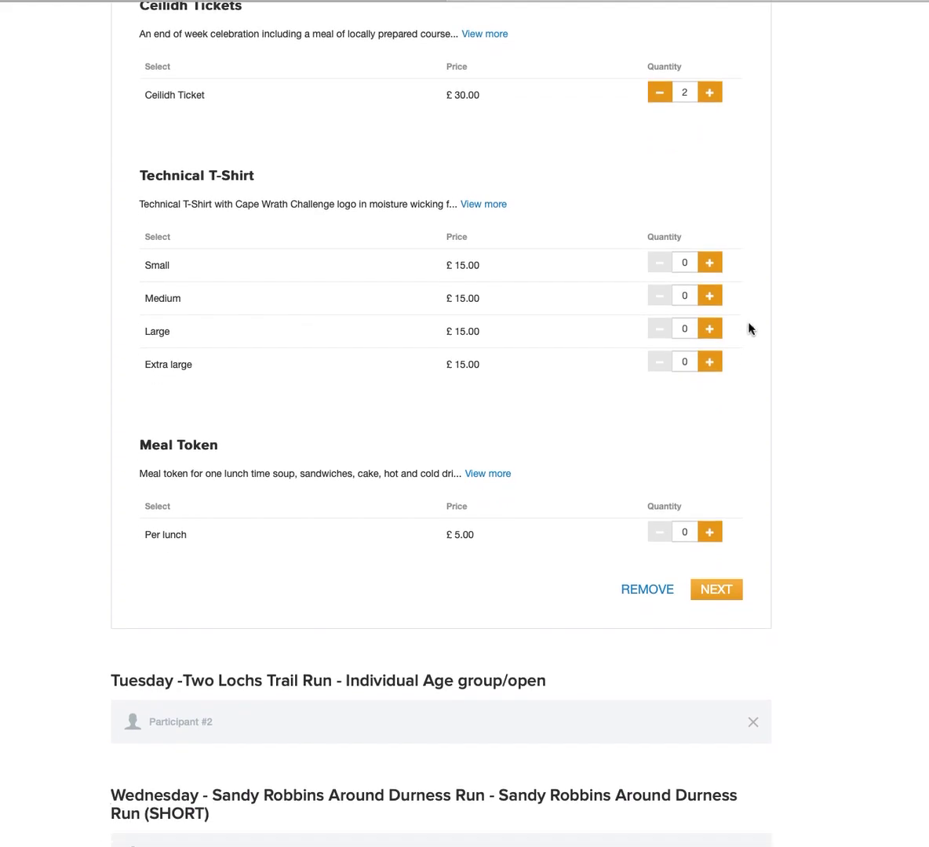
{"action": "left_click", "coordinate": [710, 299]}
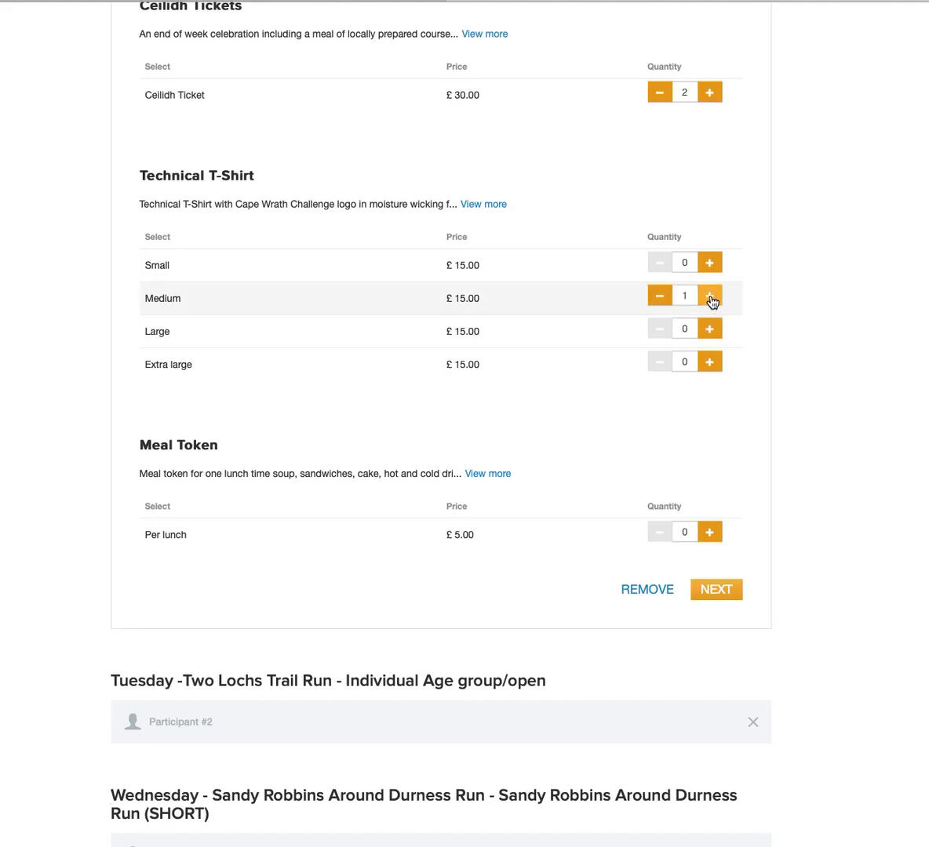
{"action": "scroll", "coordinate": [755, 377], "scroll_direction": "down", "scroll_amount": 3}
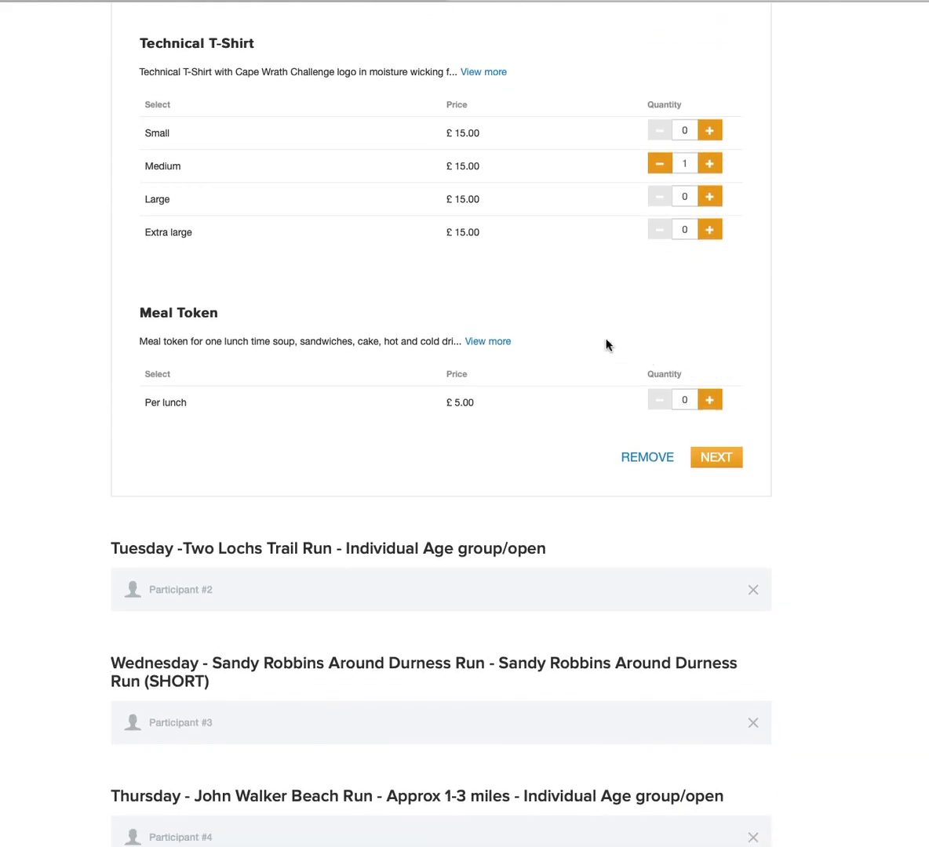
{"action": "left_click", "coordinate": [504, 347]}
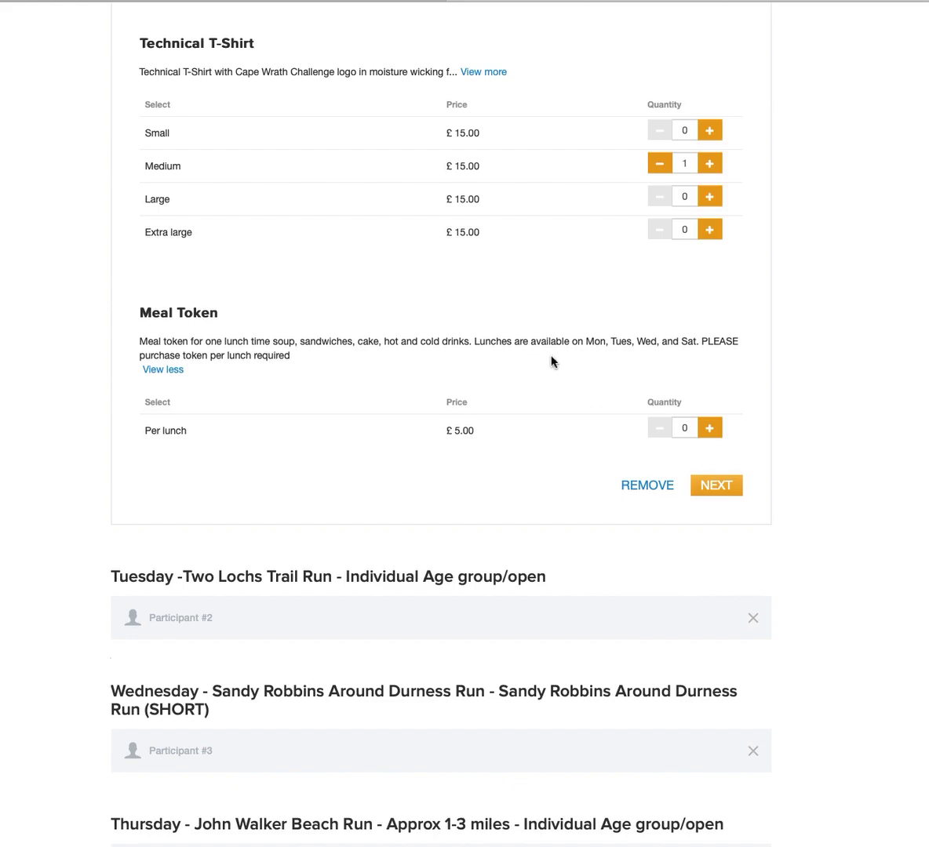
Raise the Per lunch meal tokens to 4 and finish the Monday entry.
{"action": "double_click", "coordinate": [710, 430]}
{"action": "left_click", "coordinate": [711, 430]}
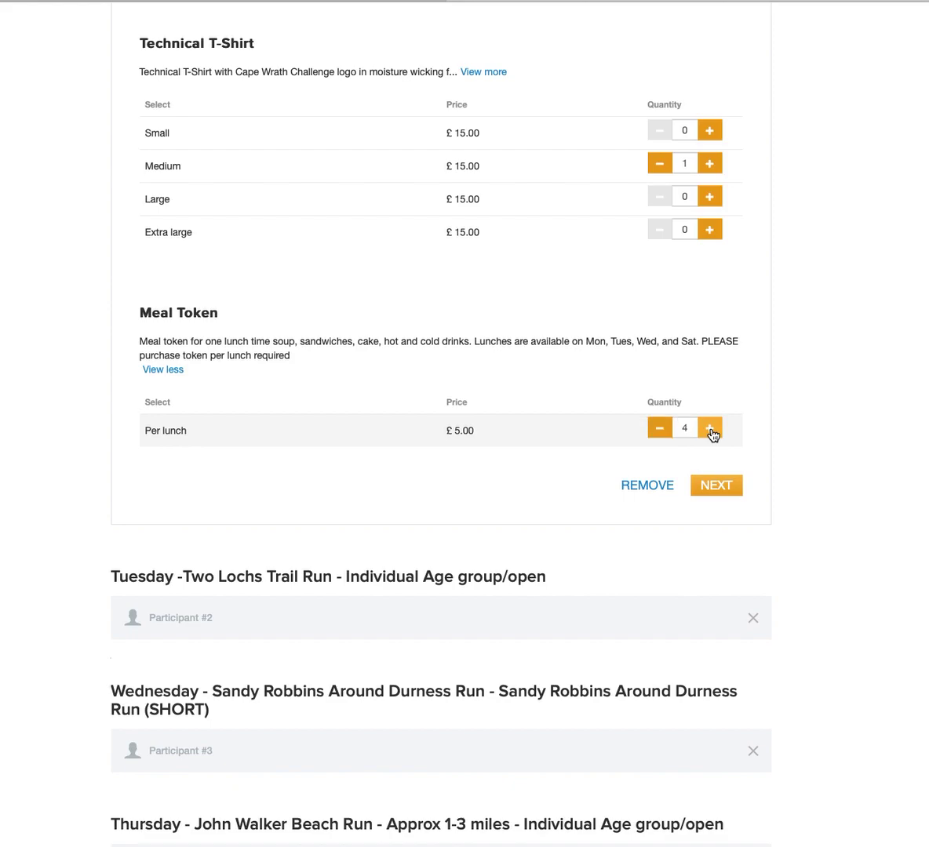
{"action": "left_click", "coordinate": [716, 486]}
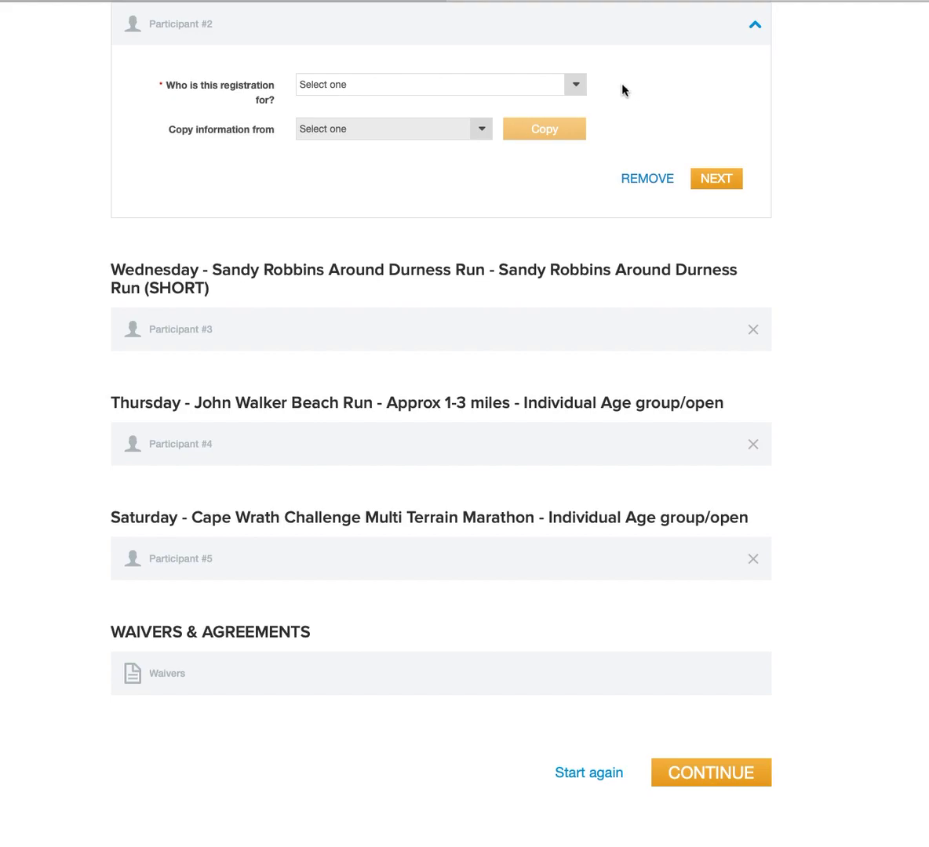
Complete the Tuesday Two Lochs Trail Run entry for Myself with details copied from Monday.
{"action": "left_click", "coordinate": [579, 85]}
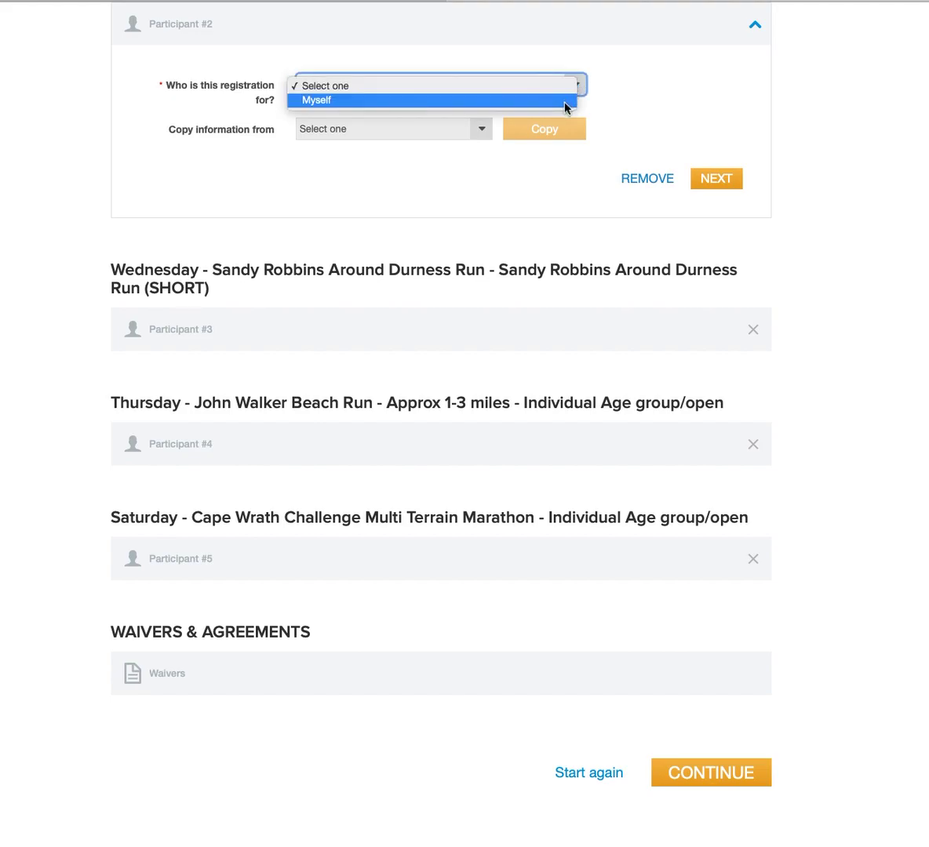
{"action": "left_click", "coordinate": [565, 100]}
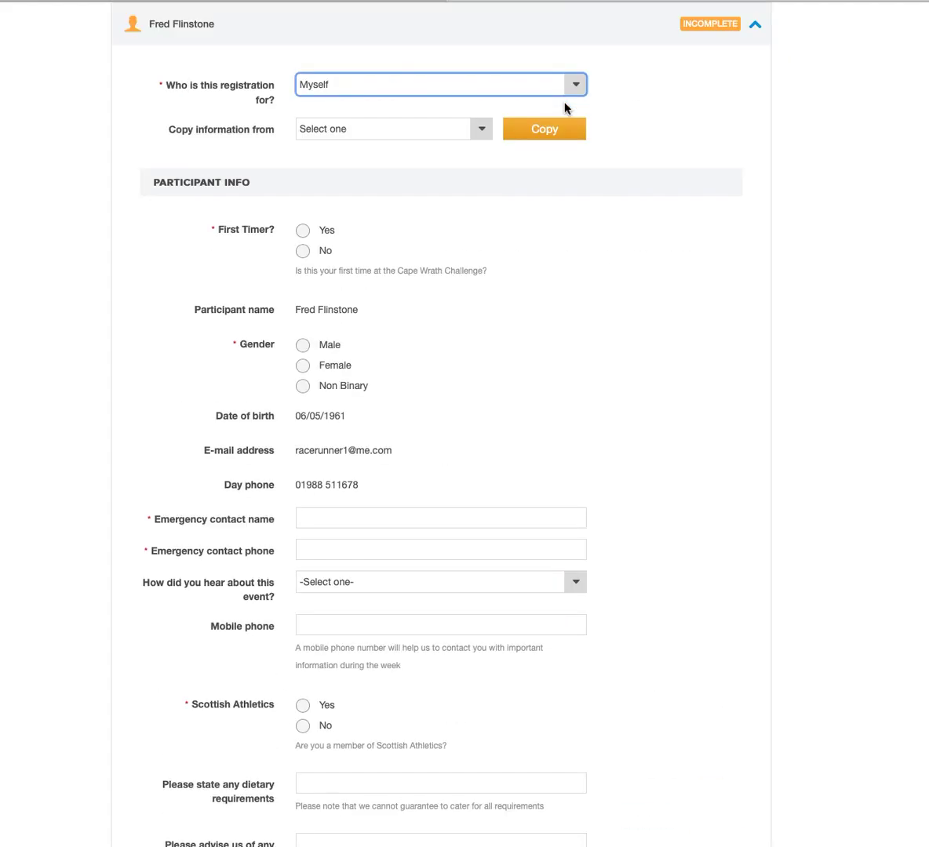
{"action": "left_click", "coordinate": [482, 131]}
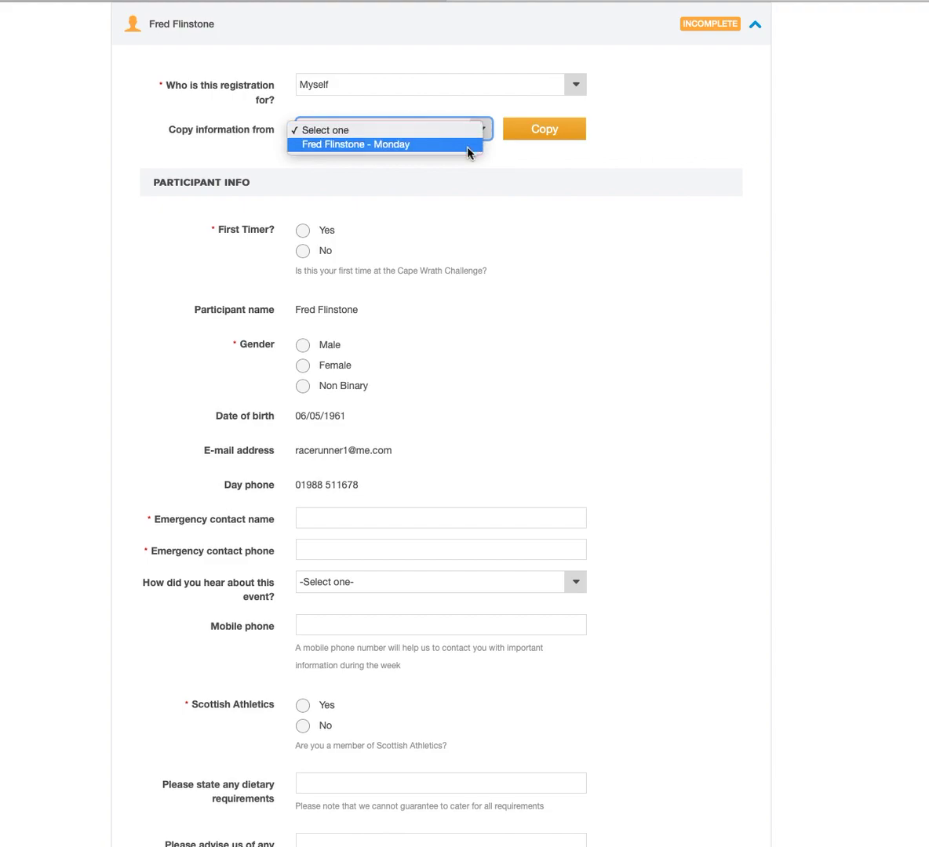
{"action": "left_click", "coordinate": [468, 145]}
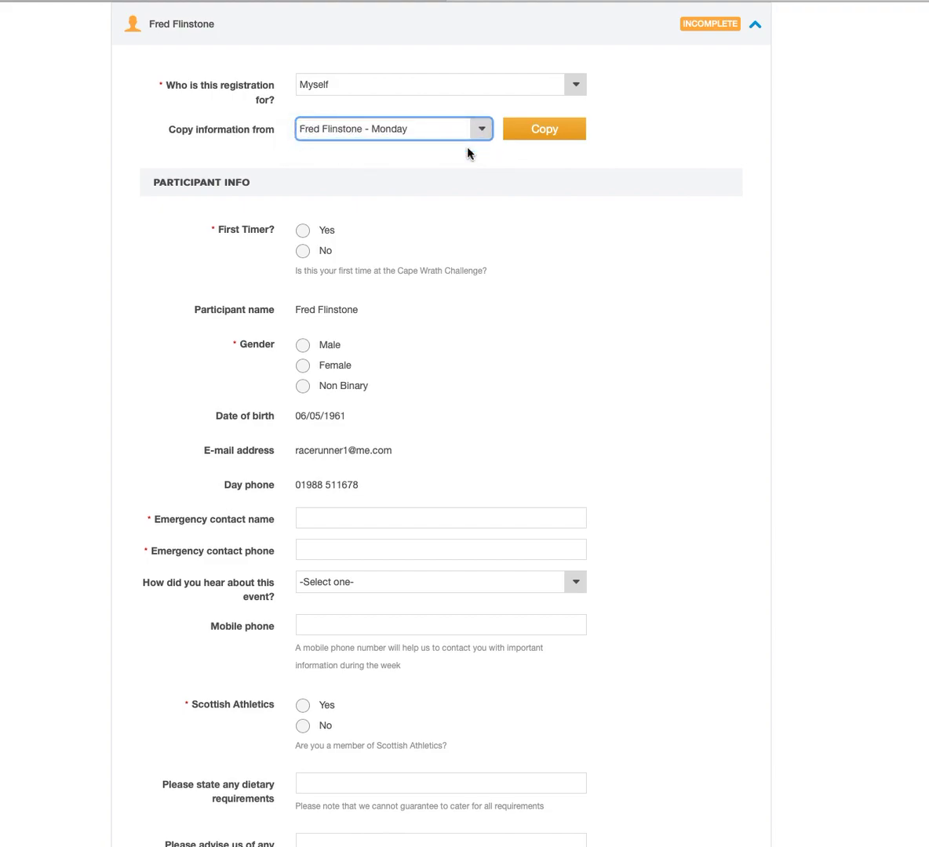
{"action": "left_click", "coordinate": [562, 138]}
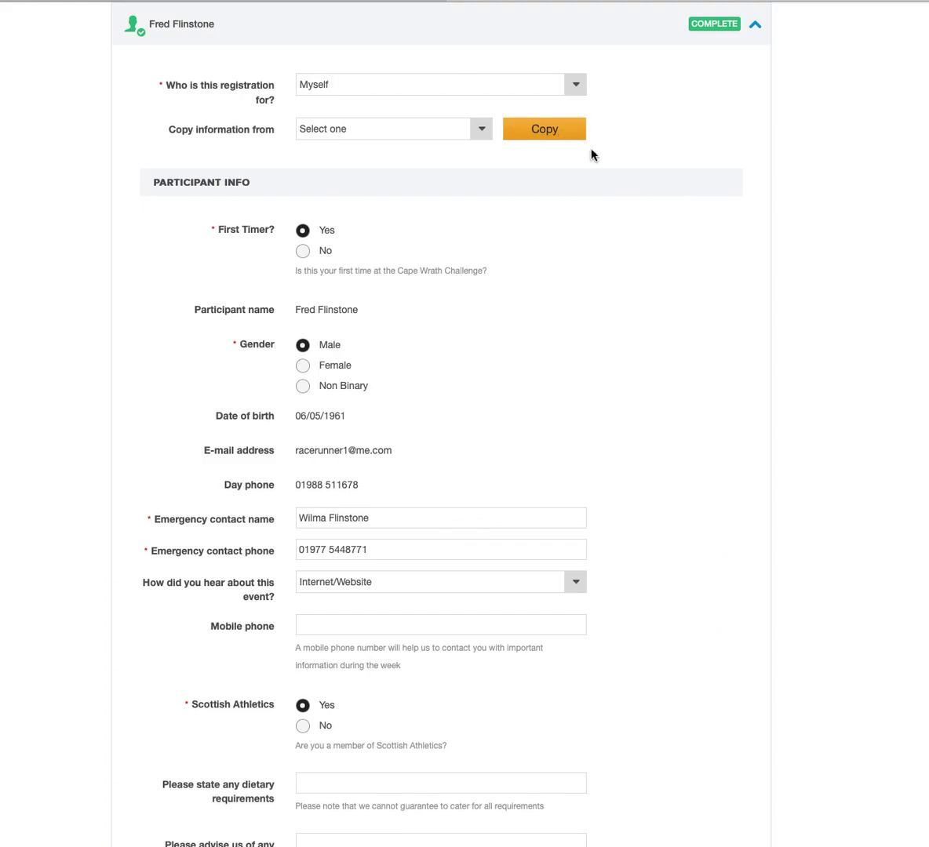
{"action": "scroll", "coordinate": [676, 200], "scroll_direction": "down", "scroll_amount": 5}
{"action": "scroll", "coordinate": [675, 201], "scroll_direction": "down", "scroll_amount": 5}
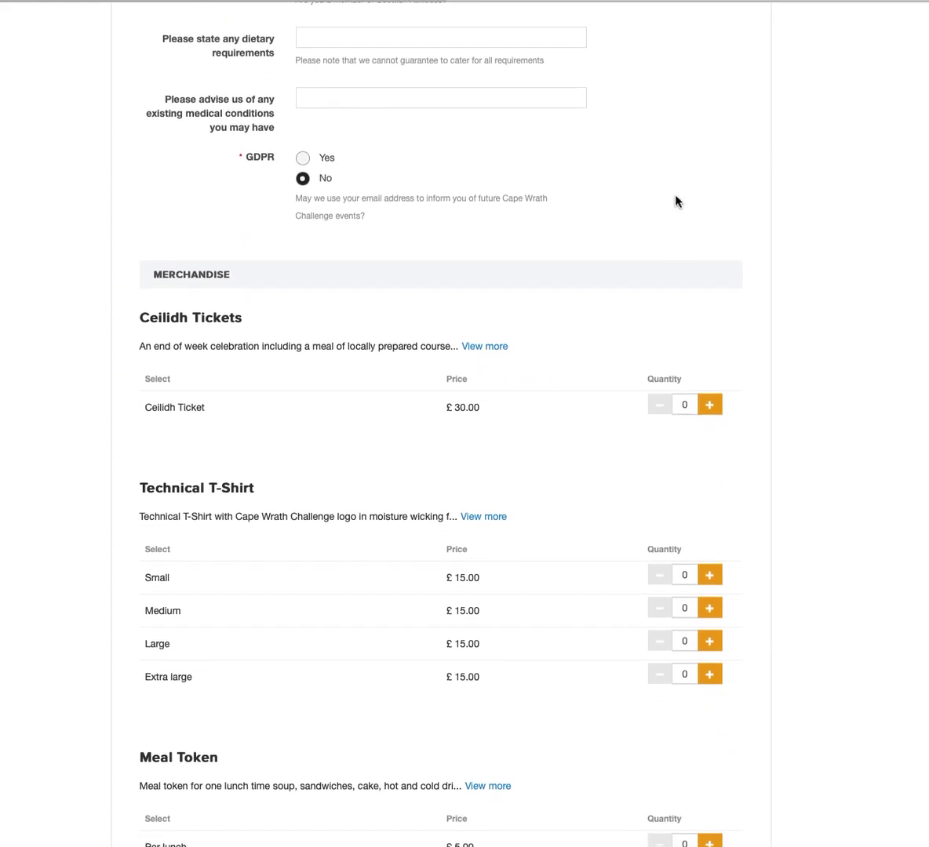
{"action": "scroll", "coordinate": [675, 201], "scroll_direction": "down", "scroll_amount": 1}
{"action": "scroll", "coordinate": [675, 201], "scroll_direction": "down", "scroll_amount": 5}
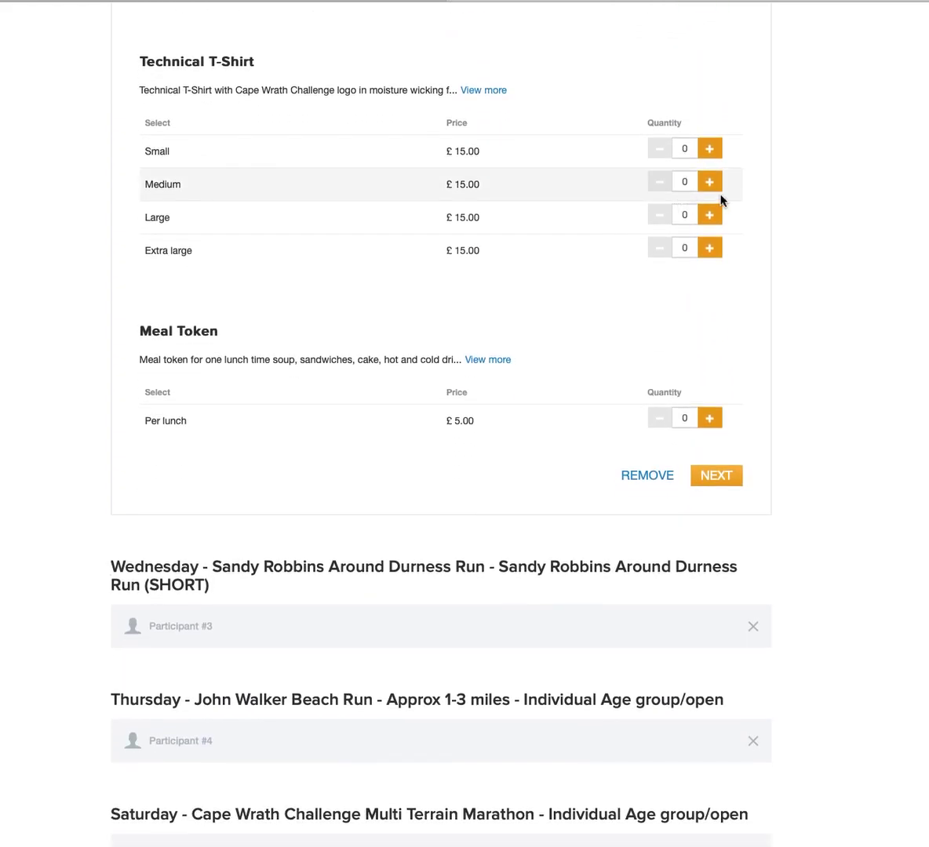
{"action": "scroll", "coordinate": [759, 225], "scroll_direction": "down", "scroll_amount": 1}
{"action": "scroll", "coordinate": [759, 226], "scroll_direction": "up", "scroll_amount": 4}
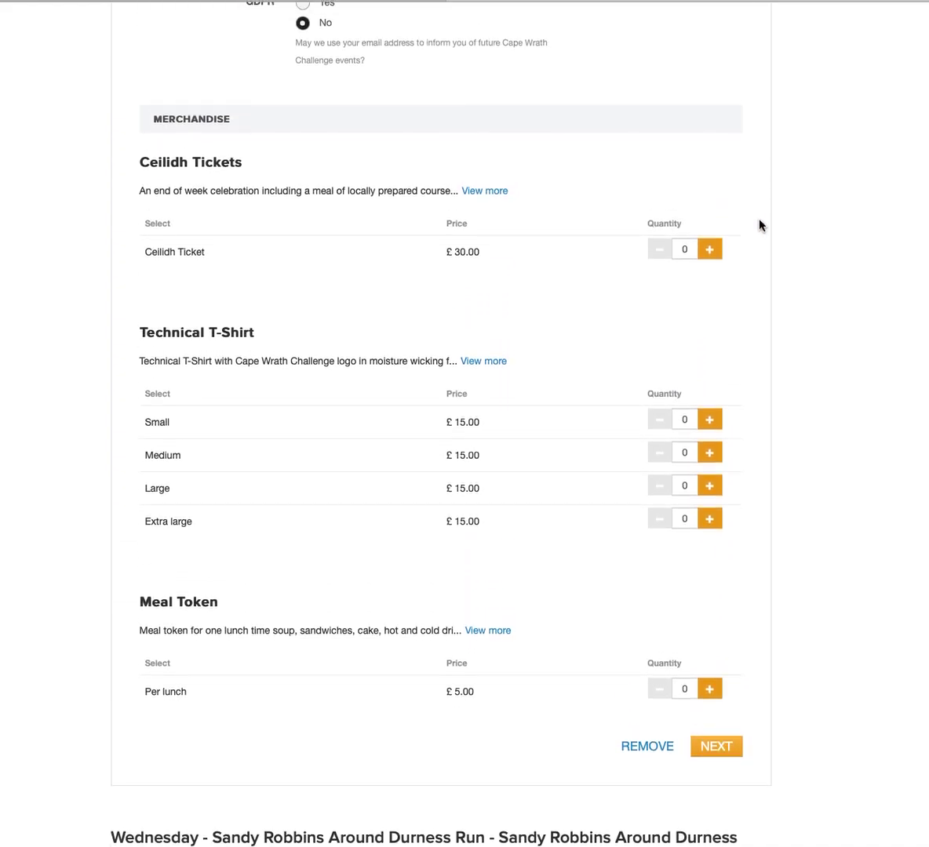
{"action": "scroll", "coordinate": [758, 225], "scroll_direction": "down", "scroll_amount": 2}
{"action": "scroll", "coordinate": [759, 225], "scroll_direction": "down", "scroll_amount": 4}
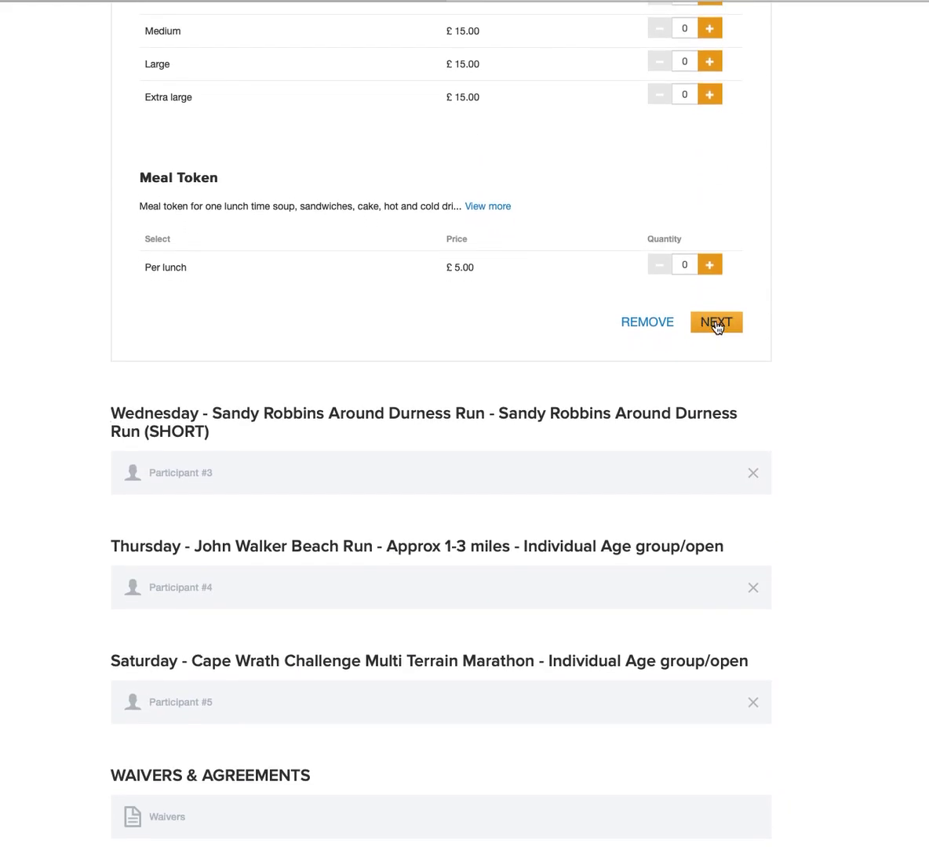
{"action": "left_click", "coordinate": [715, 323]}
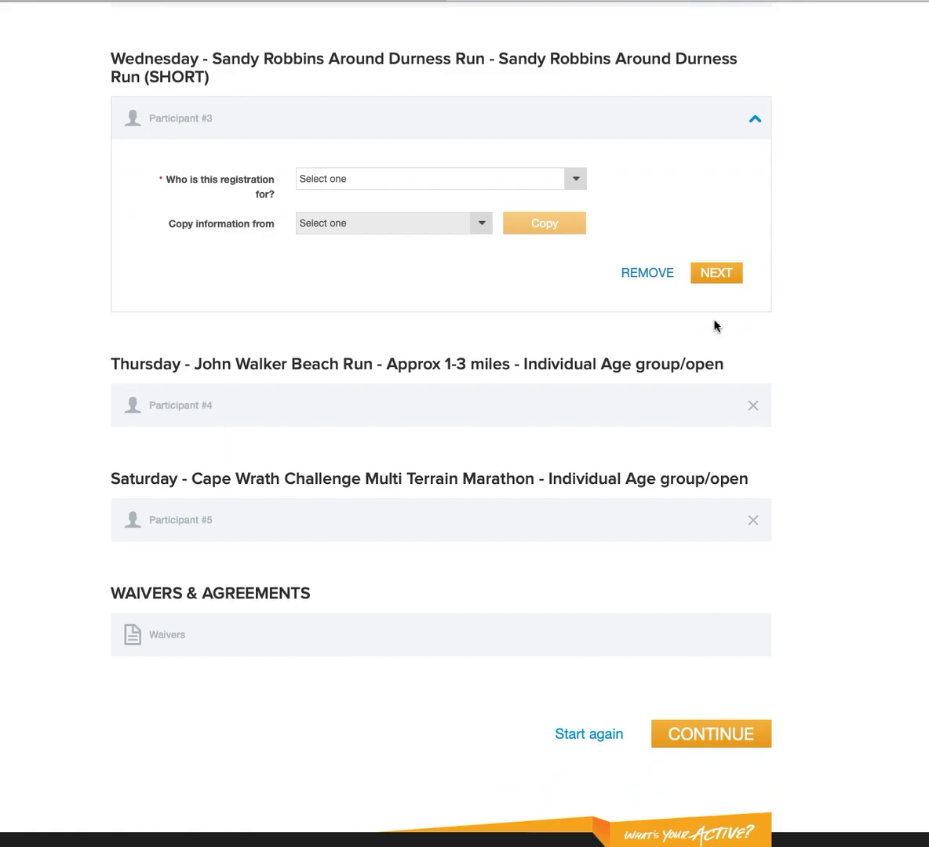
Complete the Wednesday SHORT Durness Run entry for Myself with details copied from Monday.
{"action": "left_click", "coordinate": [576, 178]}
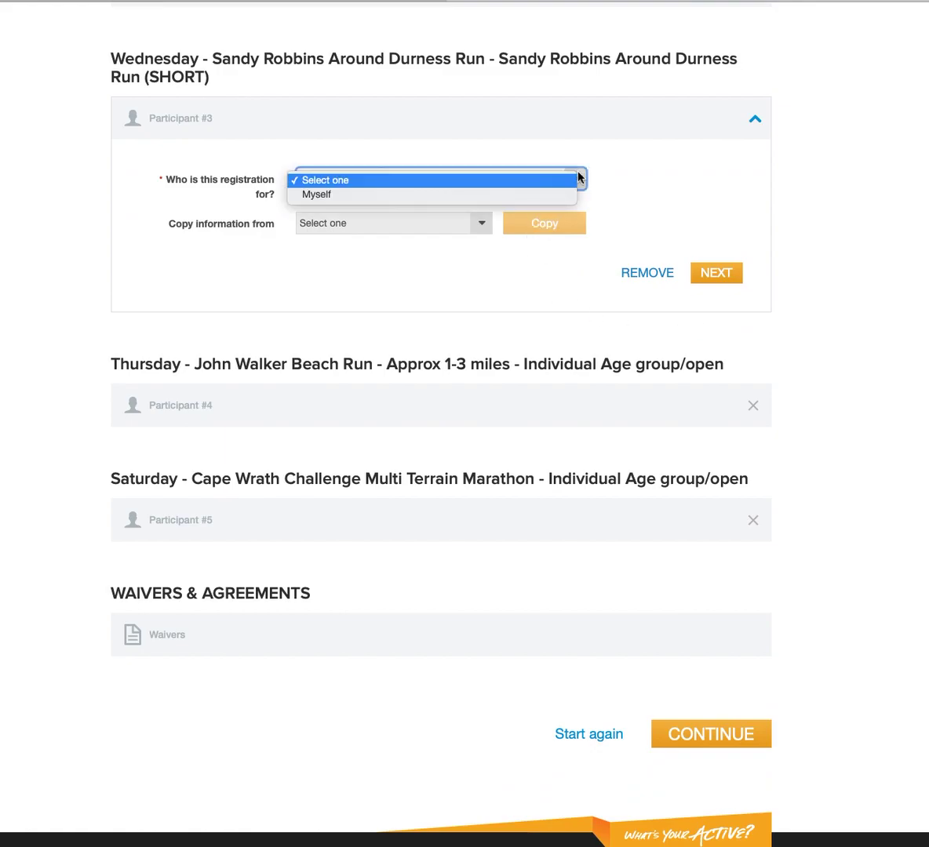
{"action": "left_click", "coordinate": [553, 194]}
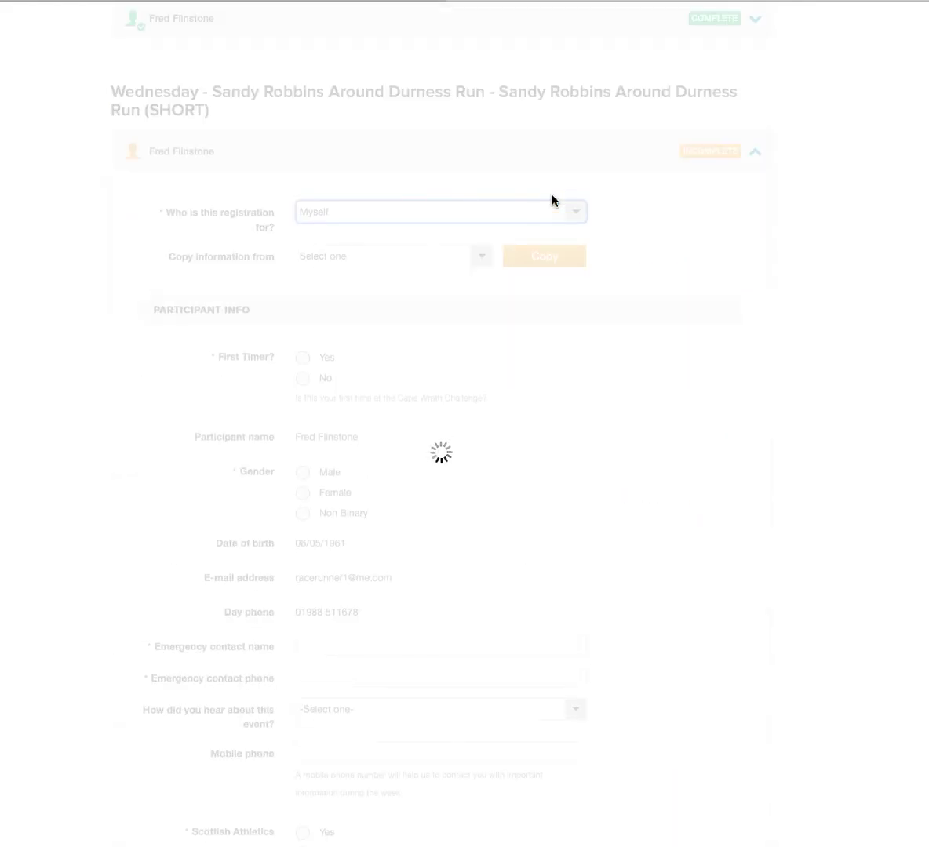
{"action": "left_click", "coordinate": [480, 259]}
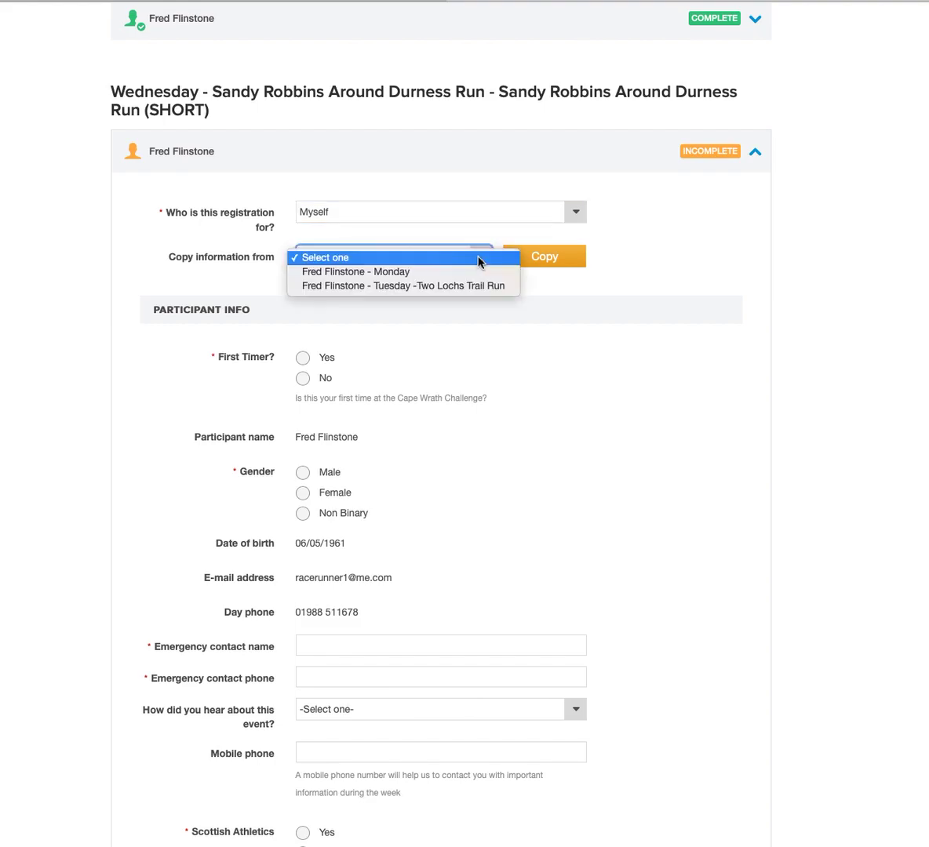
{"action": "left_click", "coordinate": [471, 272]}
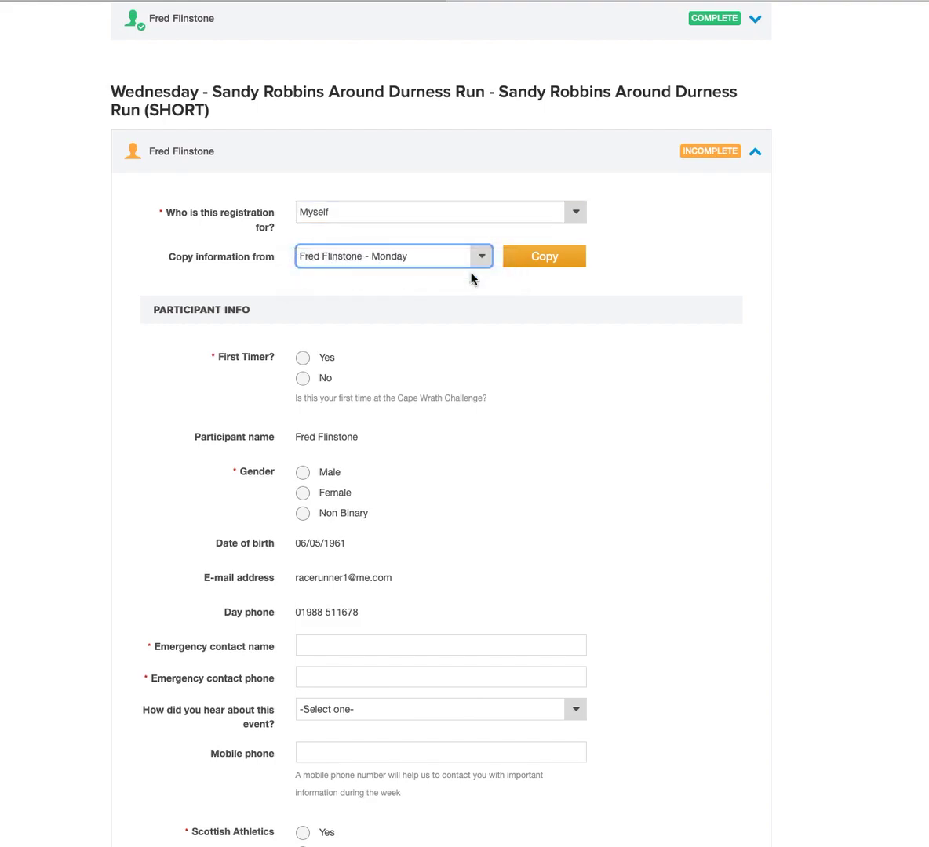
{"action": "left_click", "coordinate": [548, 260]}
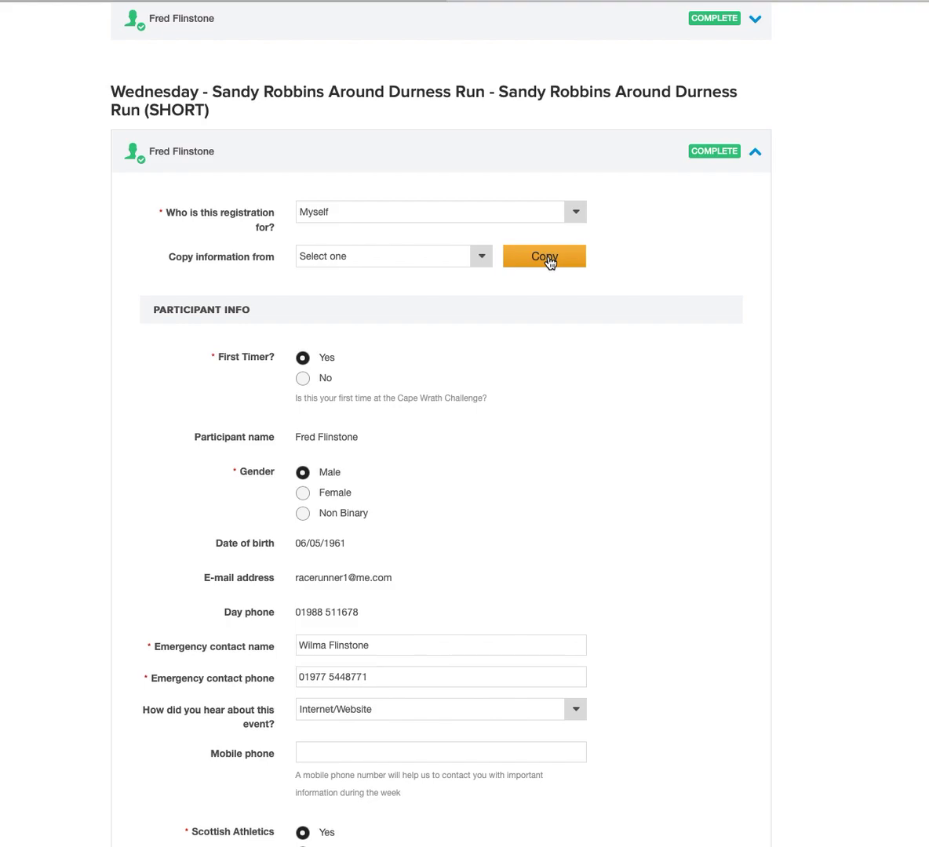
{"action": "scroll", "coordinate": [746, 280], "scroll_direction": "down", "scroll_amount": 5}
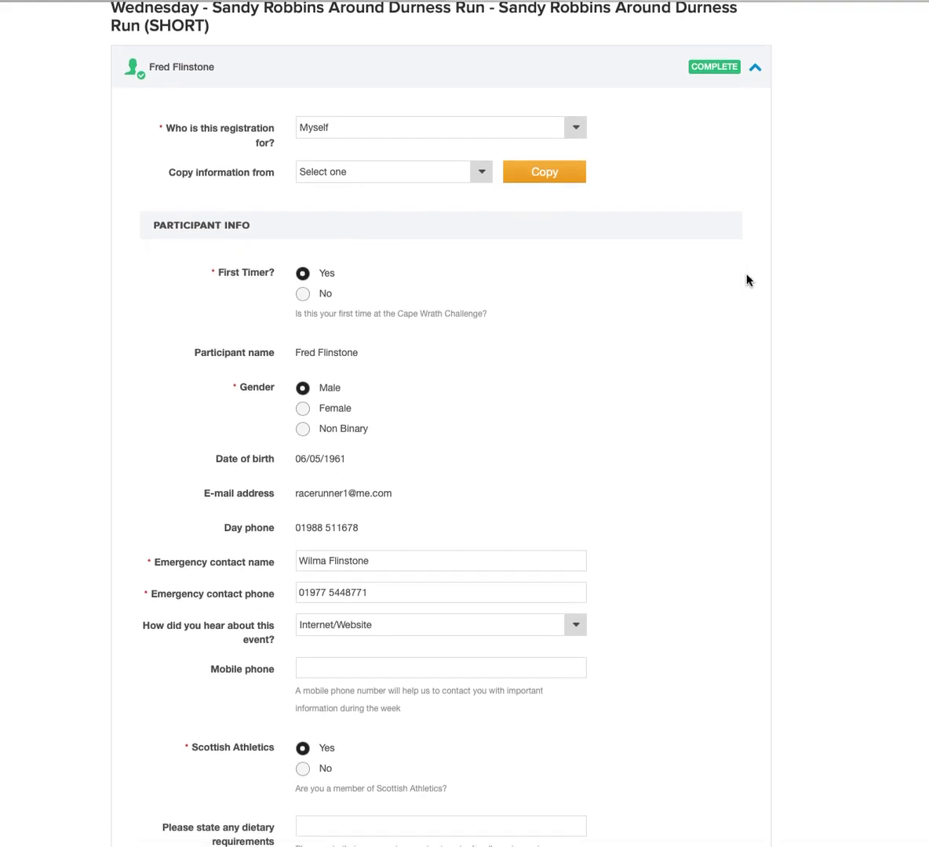
{"action": "scroll", "coordinate": [746, 280], "scroll_direction": "down", "scroll_amount": 6}
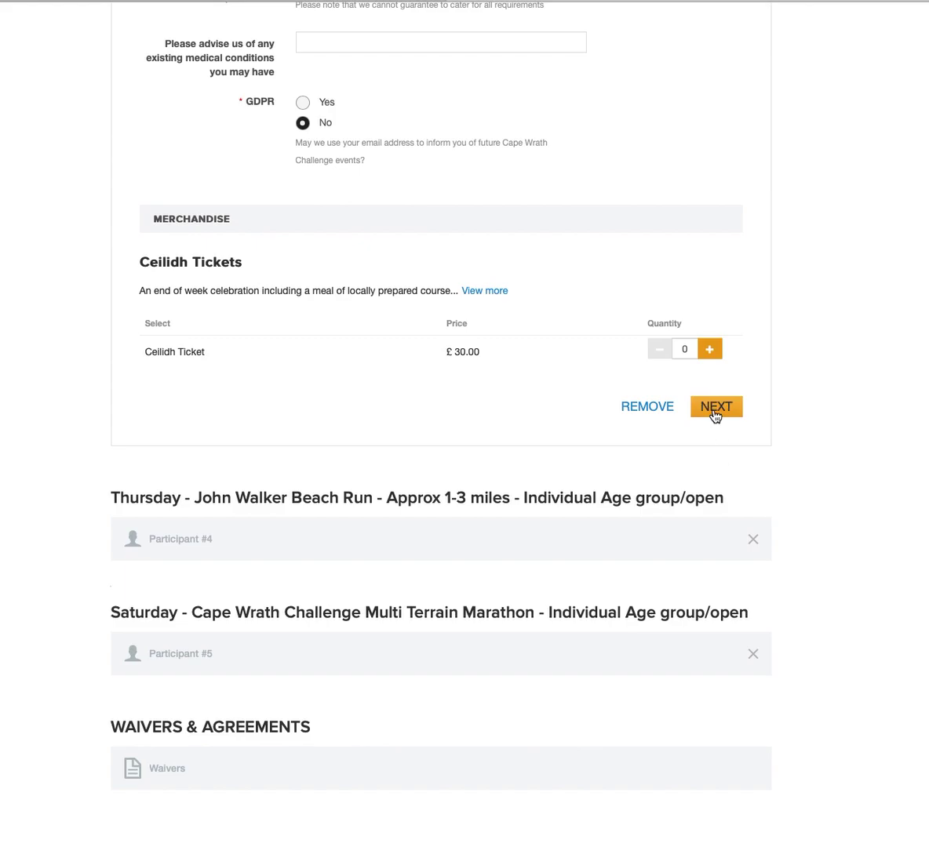
{"action": "left_click", "coordinate": [715, 411]}
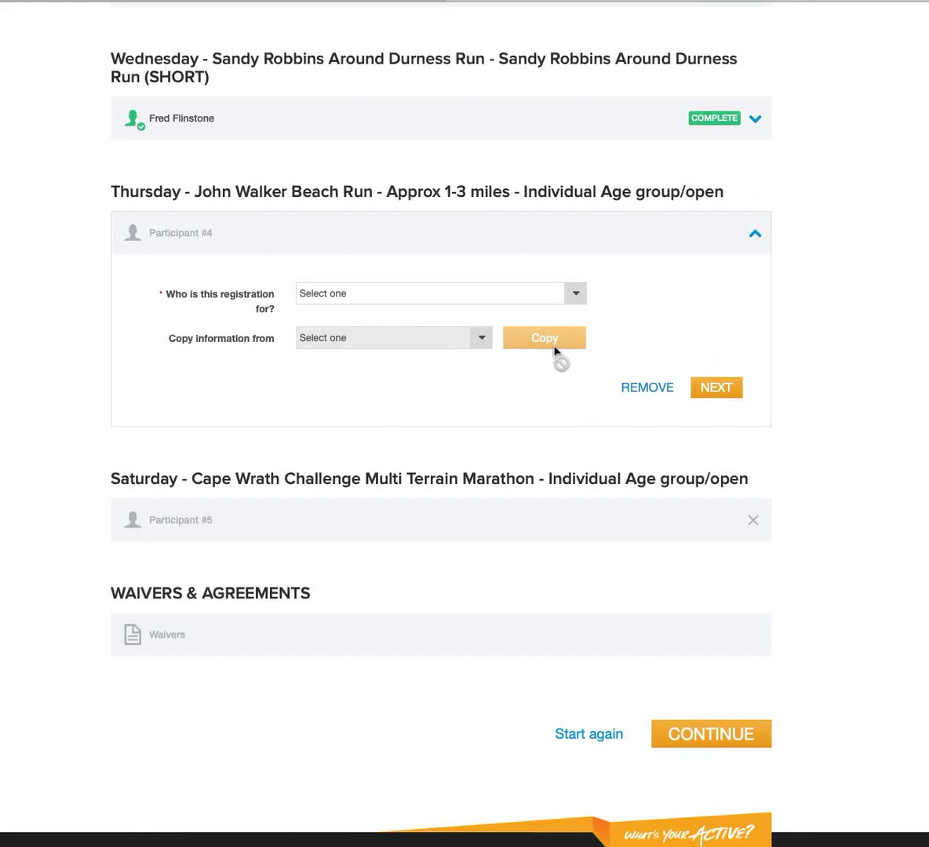
Register the Thursday John Walker Beach Run for Myself, copying Monday's details, and move on.
{"action": "left_click", "coordinate": [578, 294]}
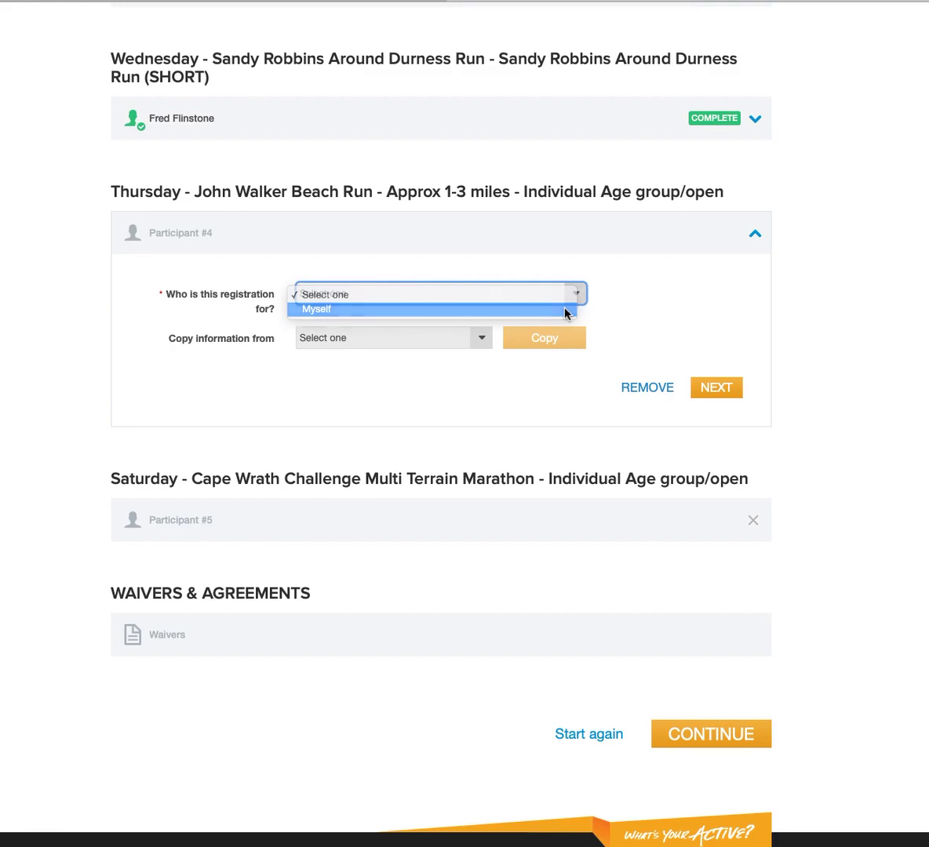
{"action": "left_click", "coordinate": [567, 310]}
{"action": "left_click", "coordinate": [482, 372]}
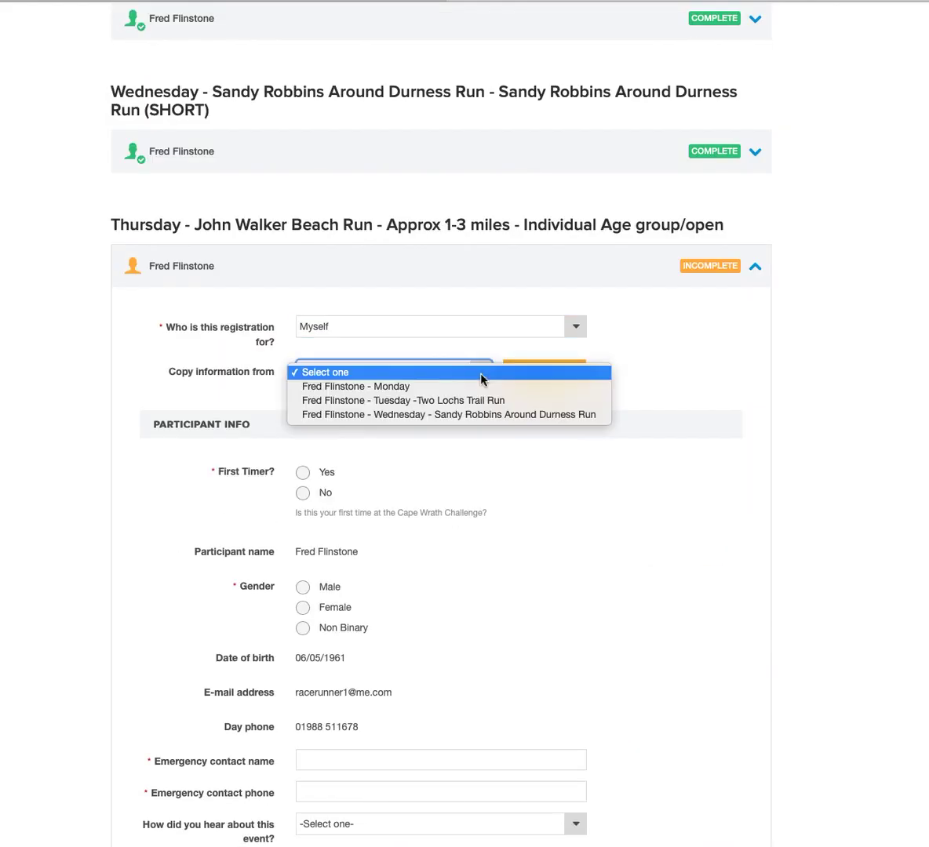
{"action": "left_click", "coordinate": [481, 387]}
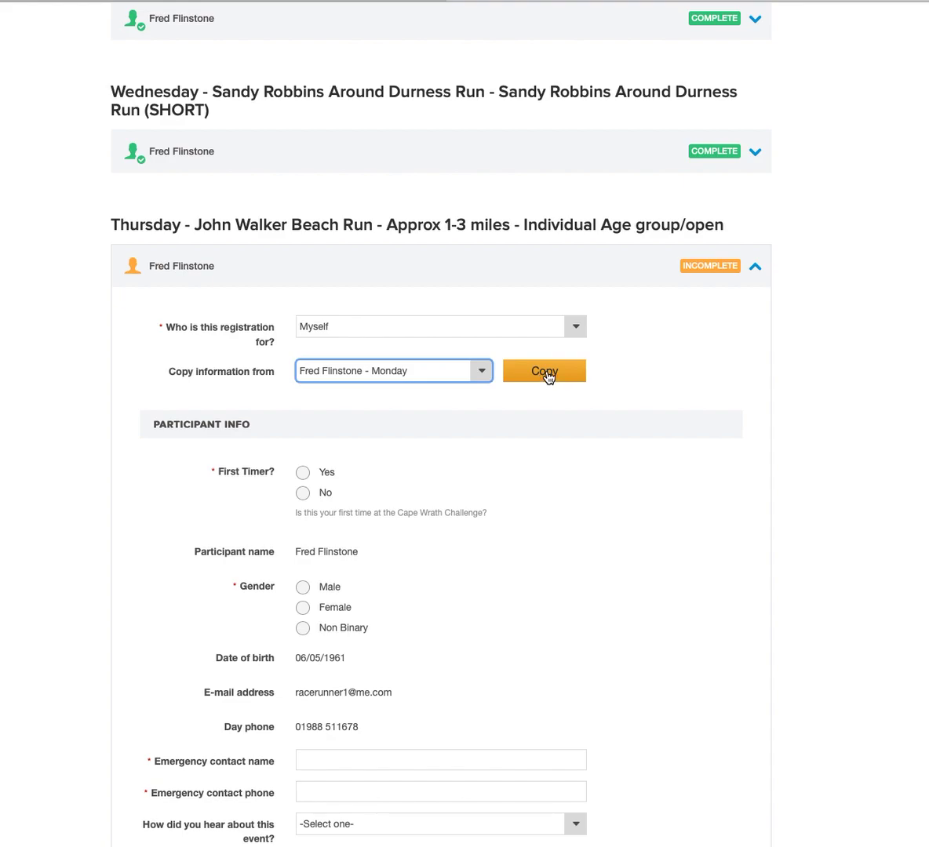
{"action": "left_click", "coordinate": [549, 378]}
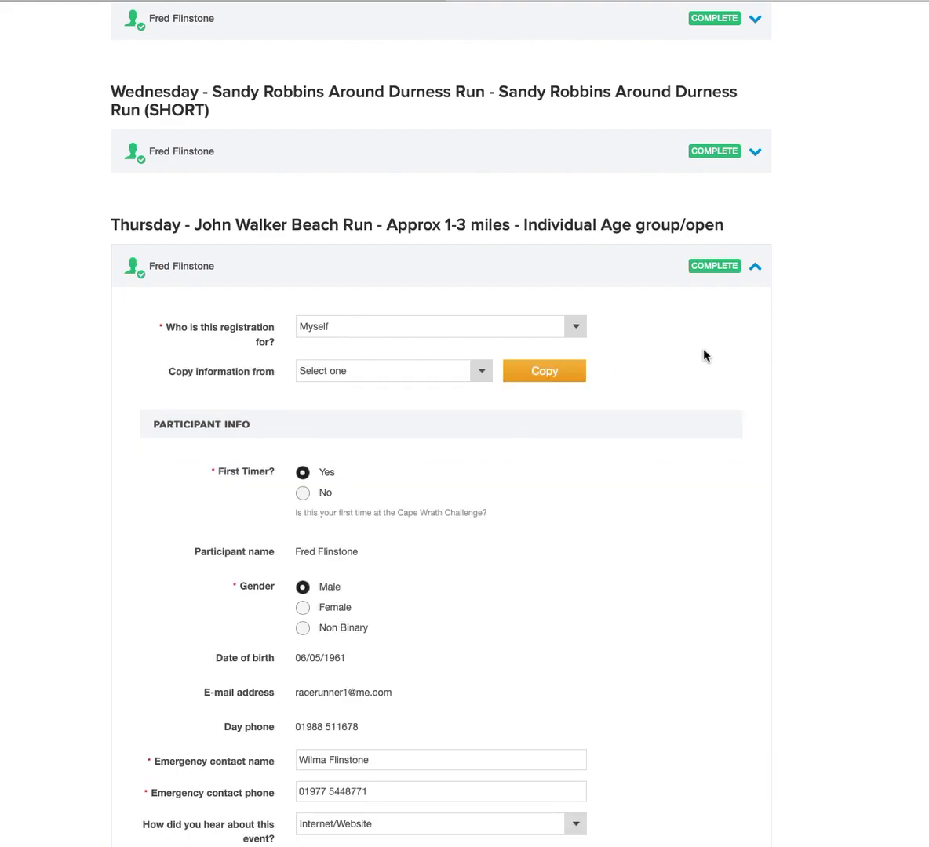
{"action": "scroll", "coordinate": [703, 356], "scroll_direction": "down", "scroll_amount": 2}
{"action": "scroll", "coordinate": [703, 356], "scroll_direction": "down", "scroll_amount": 9}
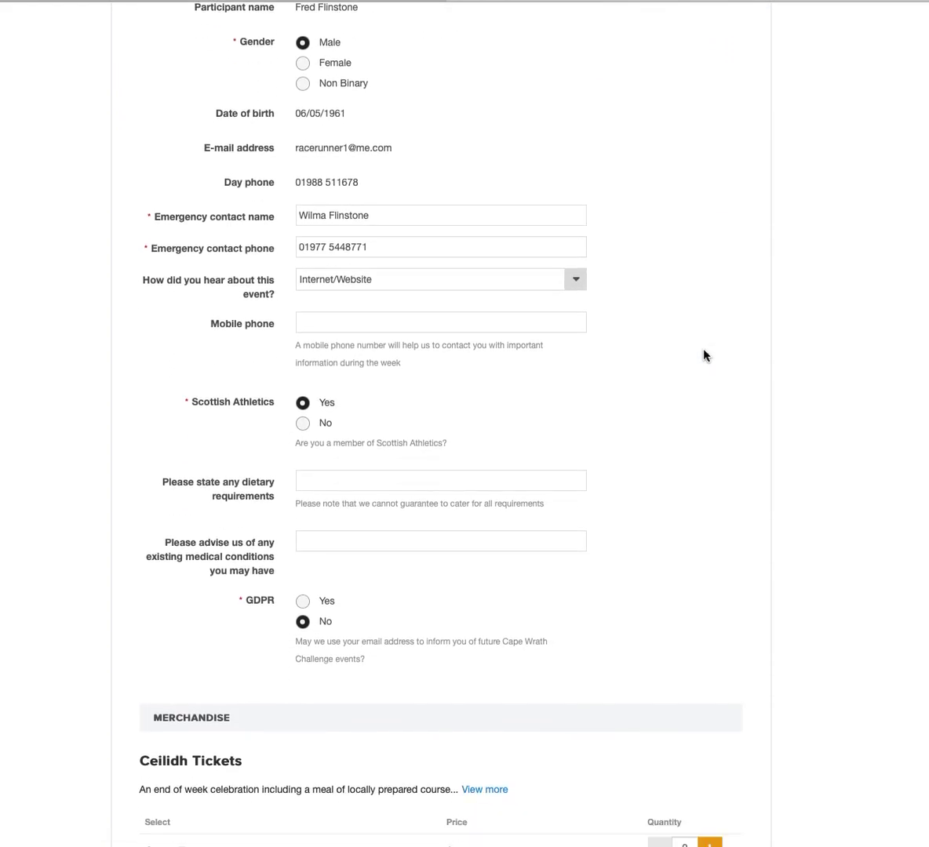
{"action": "scroll", "coordinate": [703, 355], "scroll_direction": "down", "scroll_amount": 3}
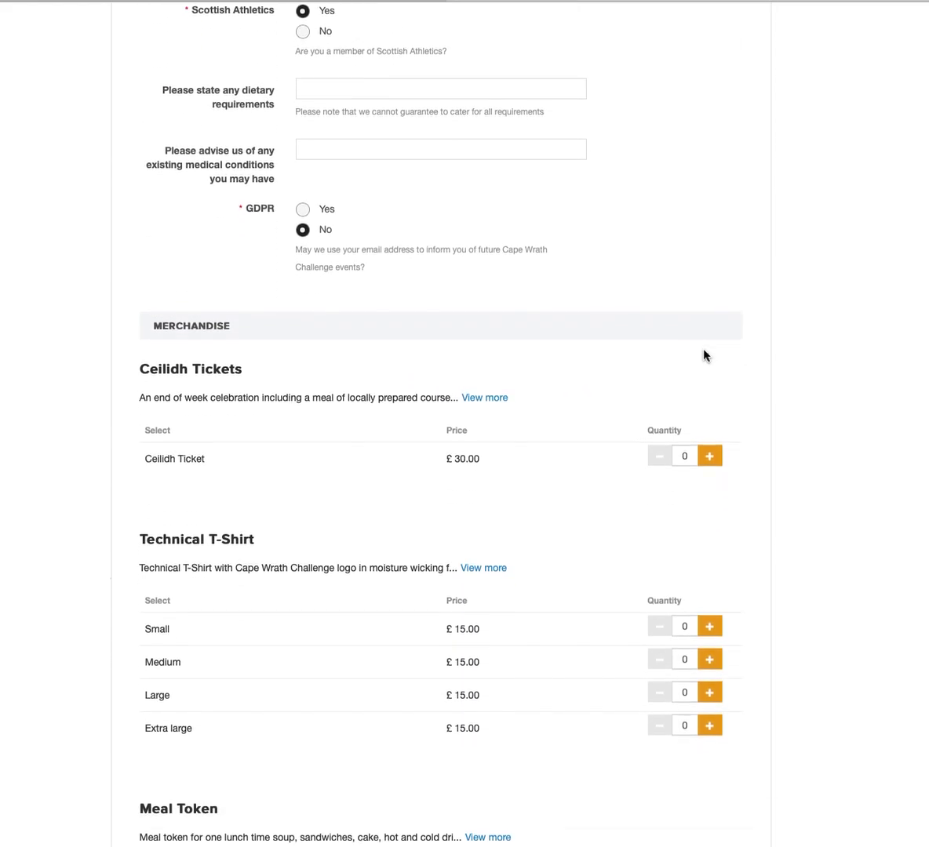
{"action": "scroll", "coordinate": [747, 365], "scroll_direction": "down", "scroll_amount": 6}
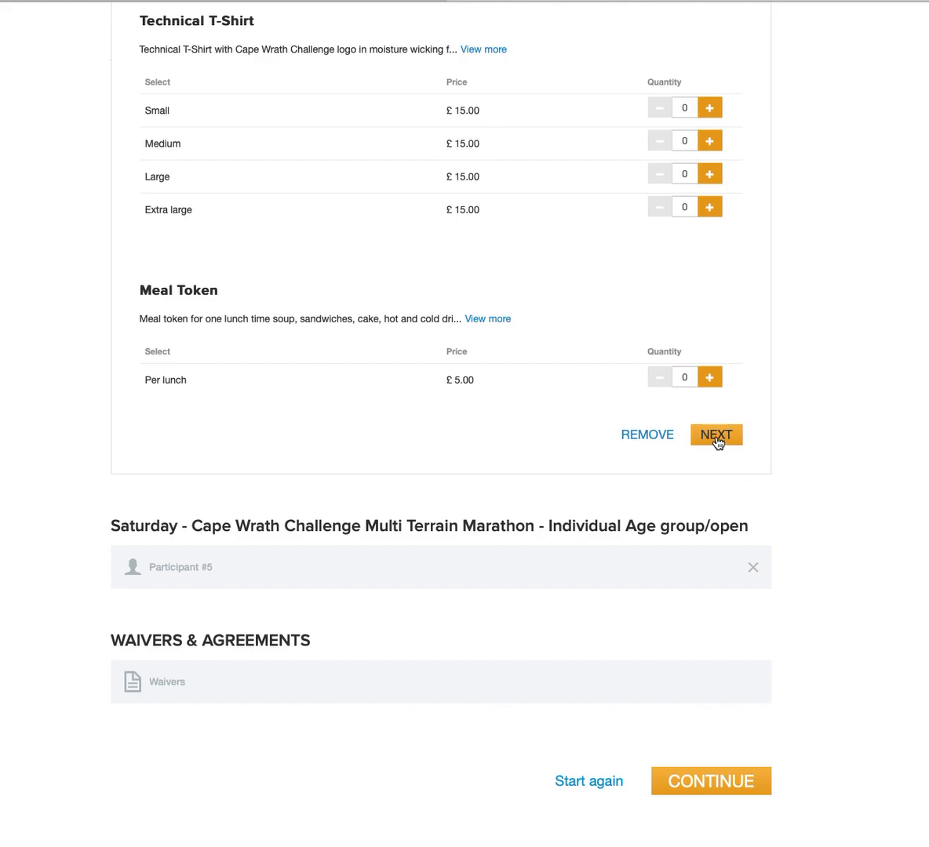
{"action": "left_click", "coordinate": [716, 438]}
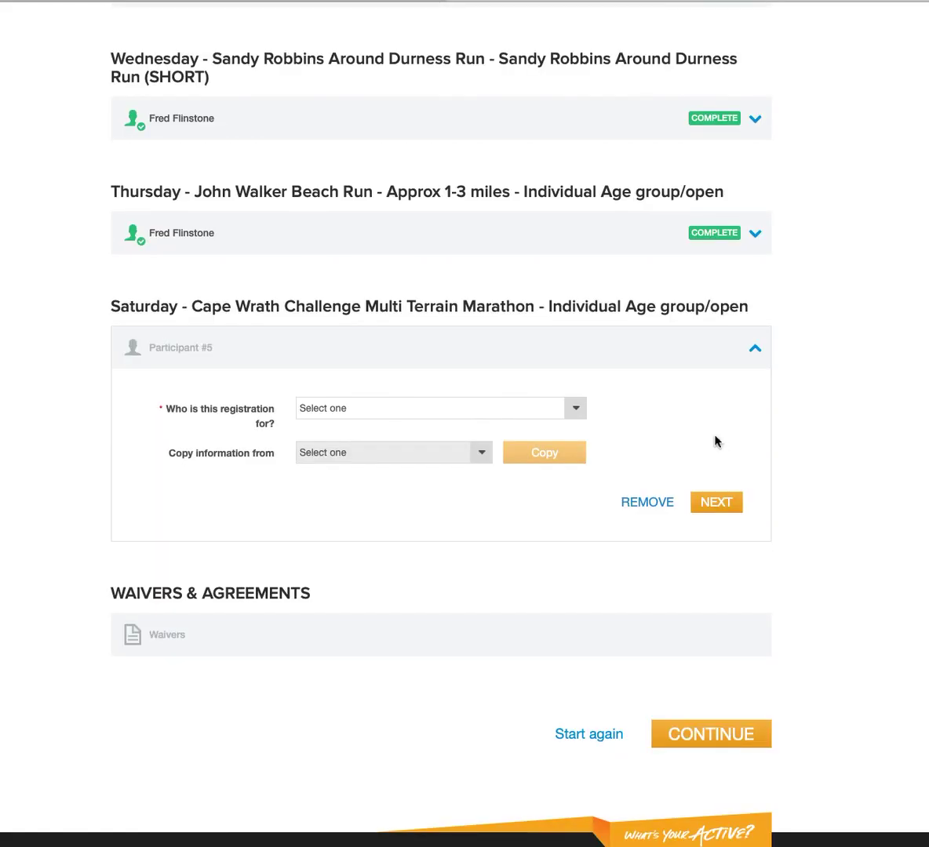
Register the Saturday marathon for Myself with Monday's copied details and proceed to Waivers & Agreements.
{"action": "left_click", "coordinate": [575, 408]}
{"action": "left_click", "coordinate": [553, 426]}
{"action": "left_click", "coordinate": [482, 488]}
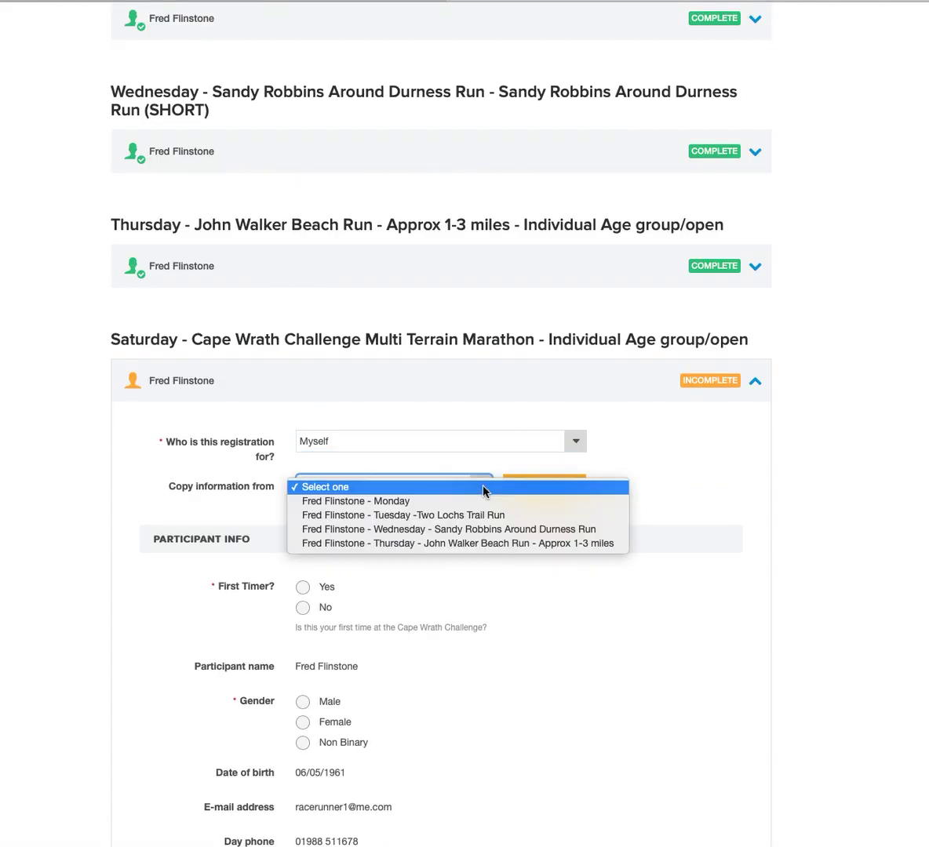
{"action": "left_click", "coordinate": [478, 501]}
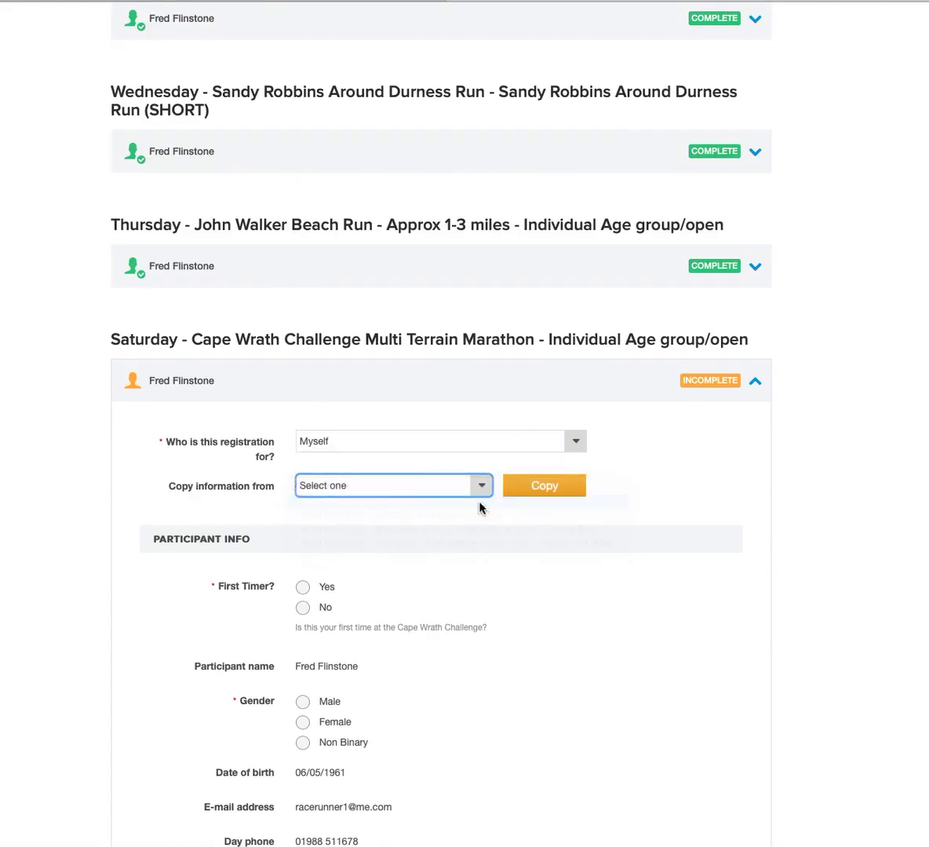
{"action": "left_click", "coordinate": [550, 491]}
{"action": "scroll", "coordinate": [726, 450], "scroll_direction": "down", "scroll_amount": 2}
{"action": "scroll", "coordinate": [726, 451], "scroll_direction": "down", "scroll_amount": 10}
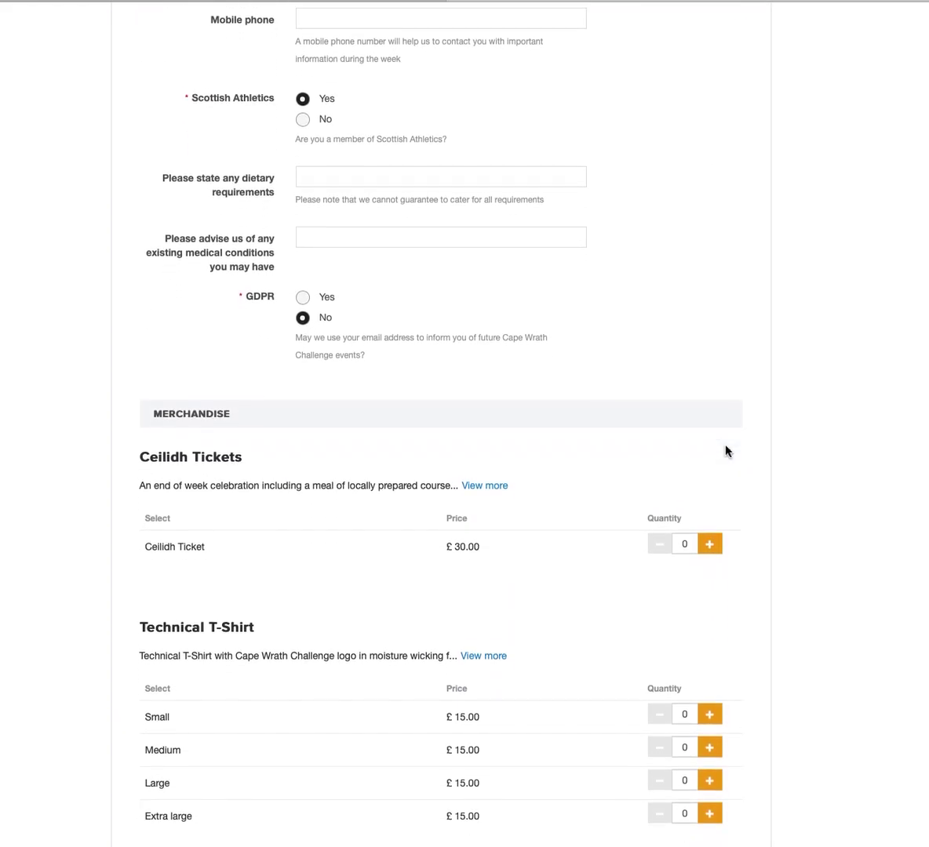
{"action": "scroll", "coordinate": [725, 450], "scroll_direction": "down", "scroll_amount": 7}
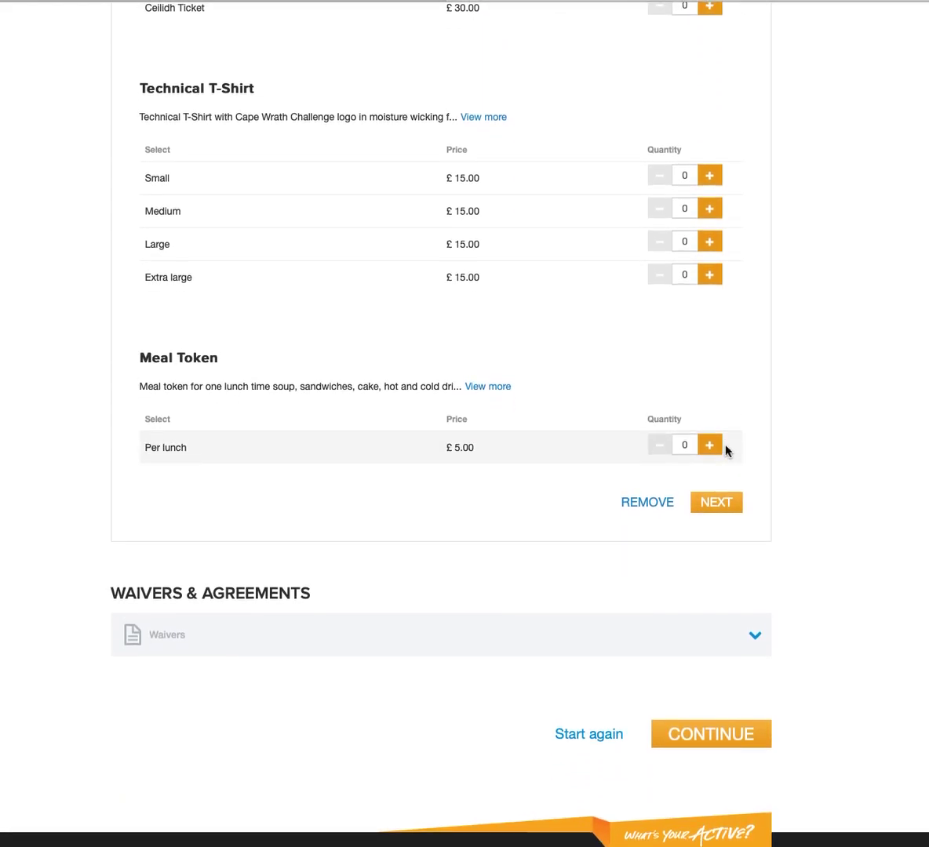
{"action": "left_click", "coordinate": [714, 505]}
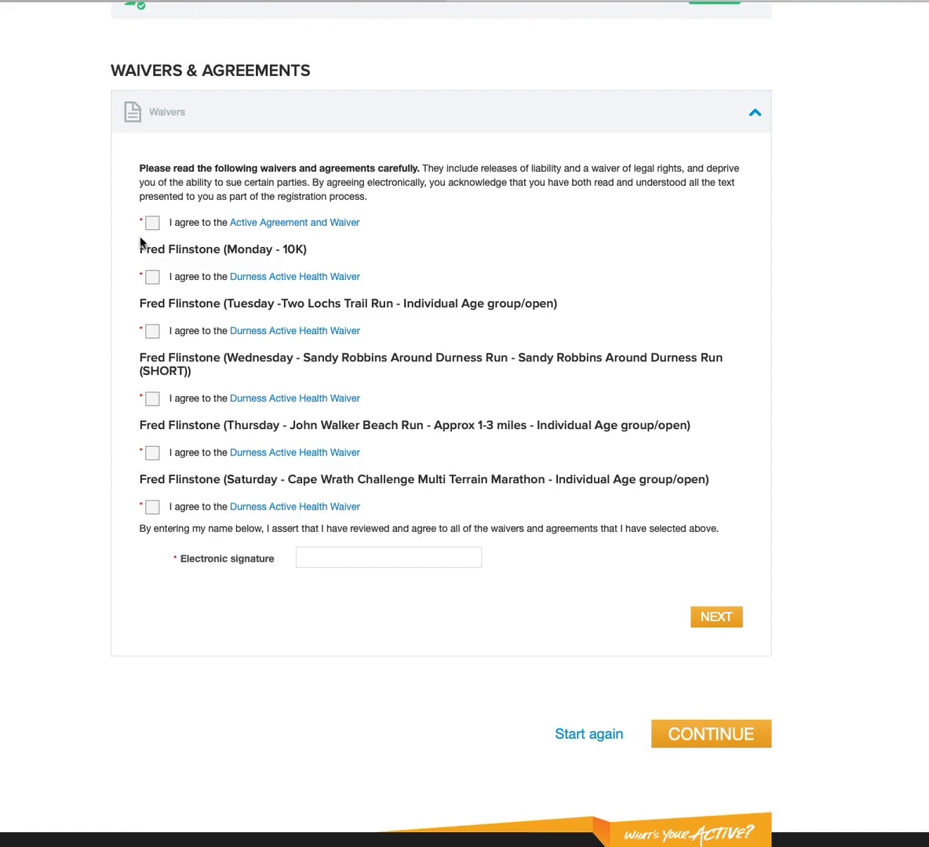
Accept the Active Agreement and Waiver and the Monday, Tuesday, Wednesday, Thursday and Saturday health waivers.
{"action": "left_click", "coordinate": [153, 224]}
{"action": "left_click", "coordinate": [159, 281]}
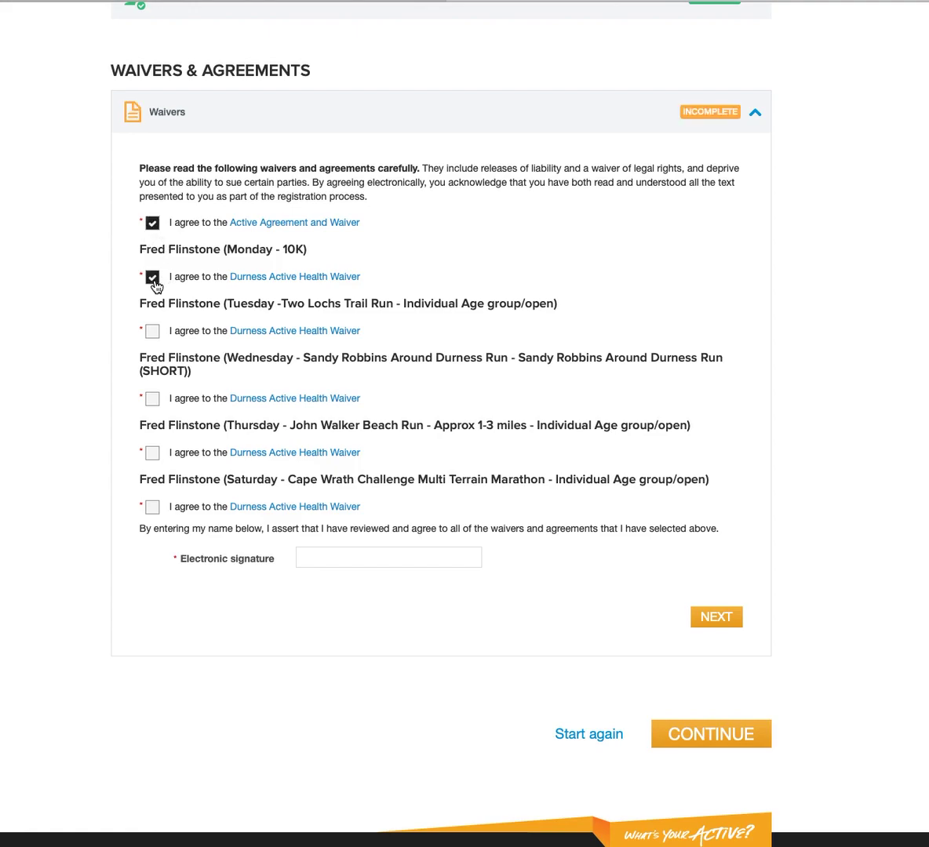
{"action": "left_click", "coordinate": [152, 335]}
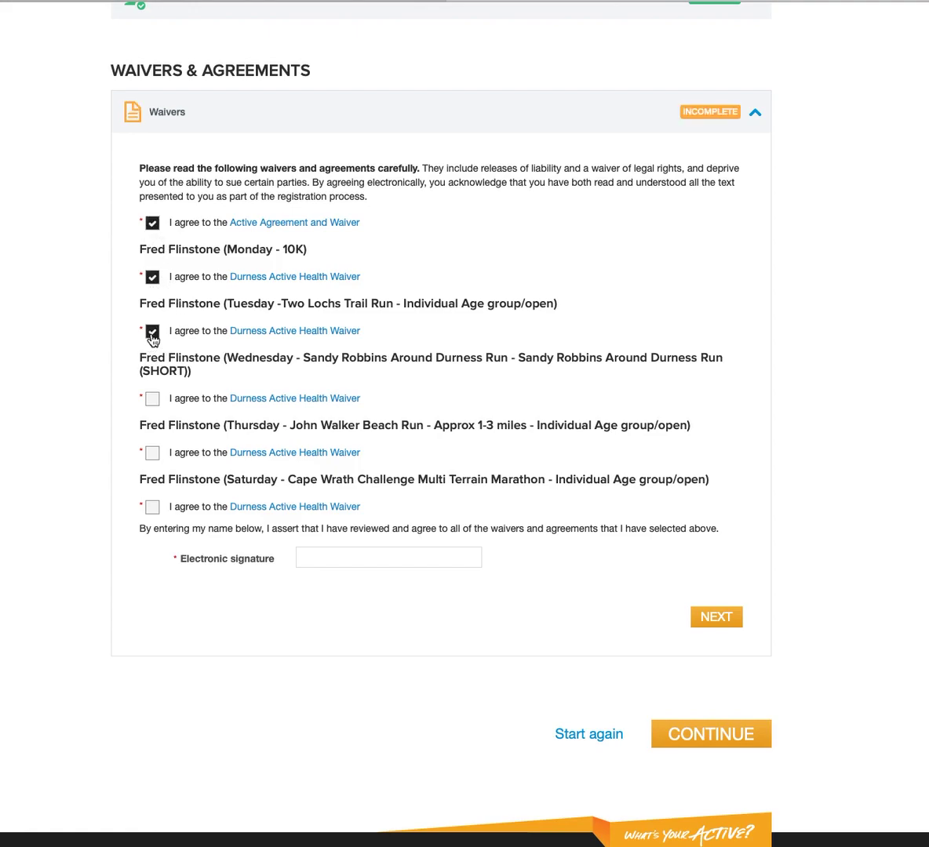
{"action": "left_click", "coordinate": [152, 400]}
{"action": "left_click", "coordinate": [152, 455]}
{"action": "left_click", "coordinate": [154, 513]}
Enter the registrant's initials as the electronic signature and submit the signed waivers.
{"action": "left_click", "coordinate": [365, 564]}
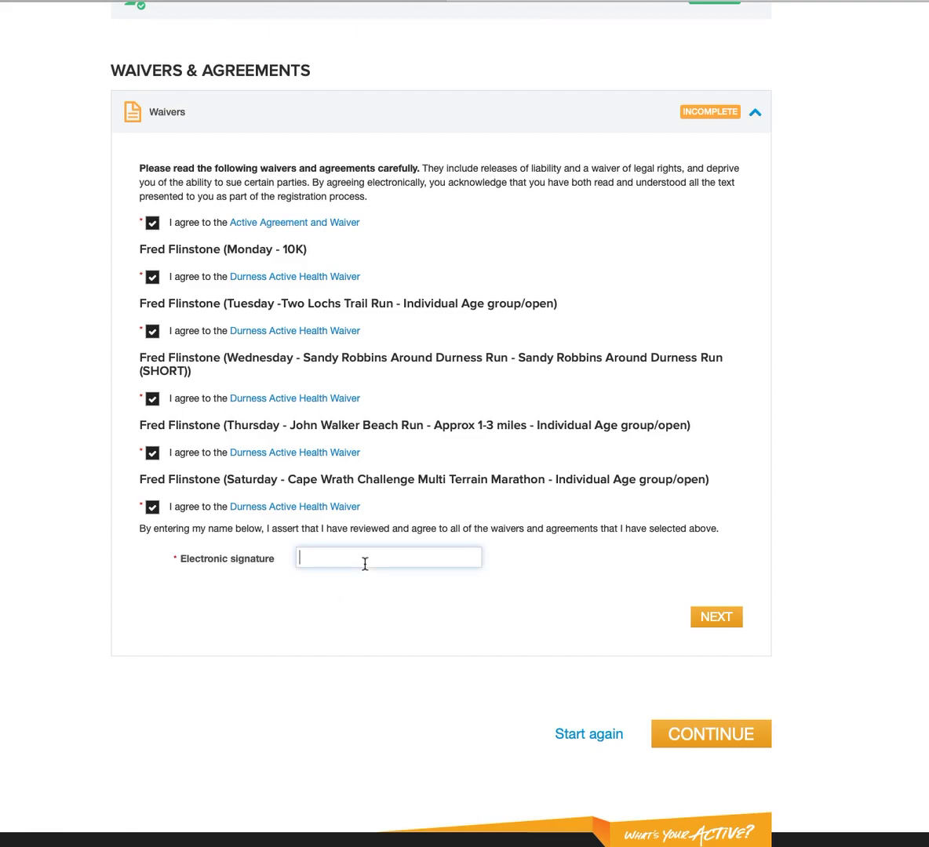
{"action": "type", "text": "k"}
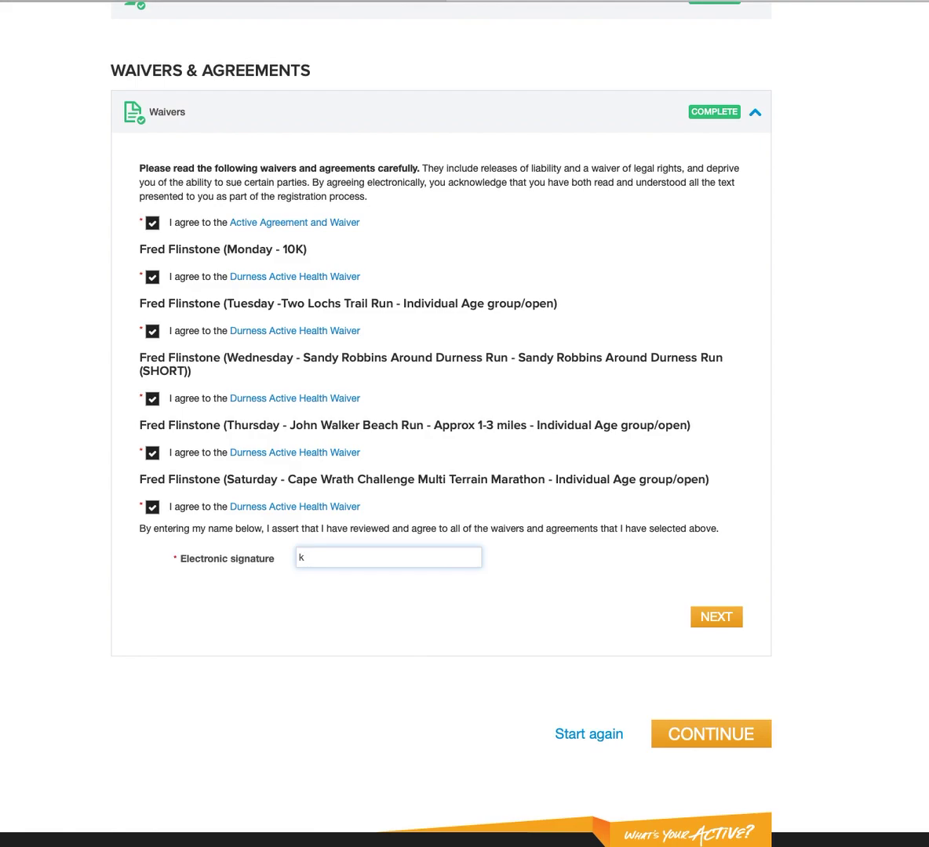
{"action": "key", "text": "BackSpace"}
{"action": "type", "text": "FF213"}
{"action": "left_click", "coordinate": [719, 620]}
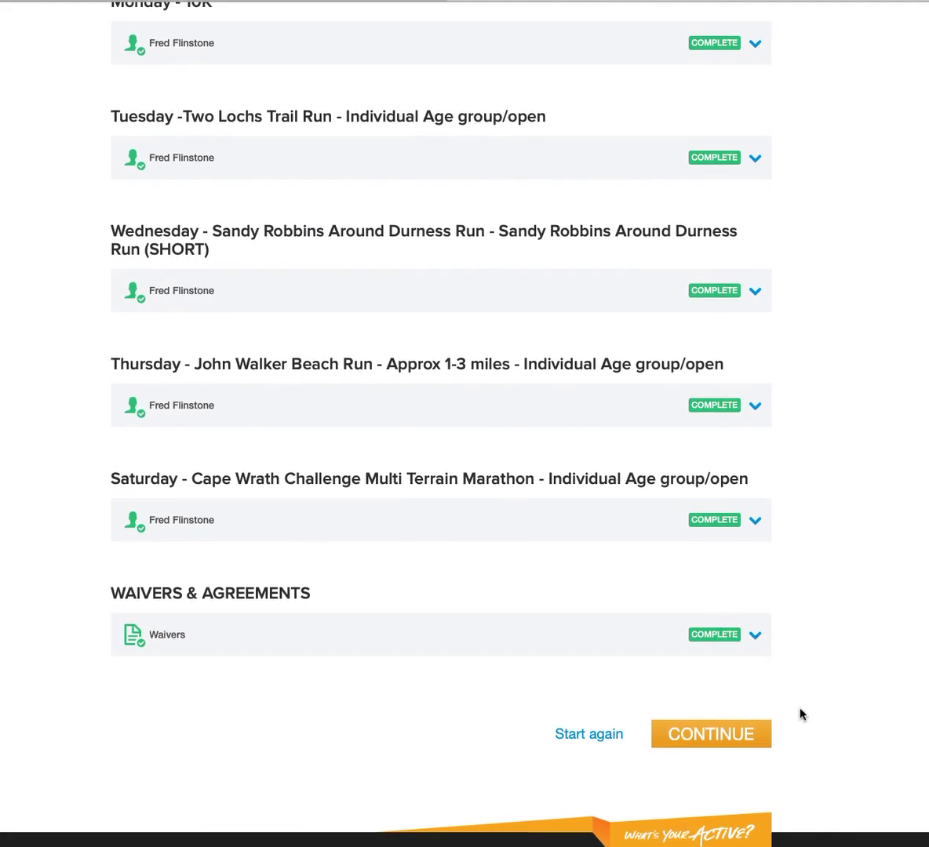
Go to checkout and review all five events plus merchandise: £177.57, including a £15.57 processing fee.
{"action": "left_click", "coordinate": [723, 739]}
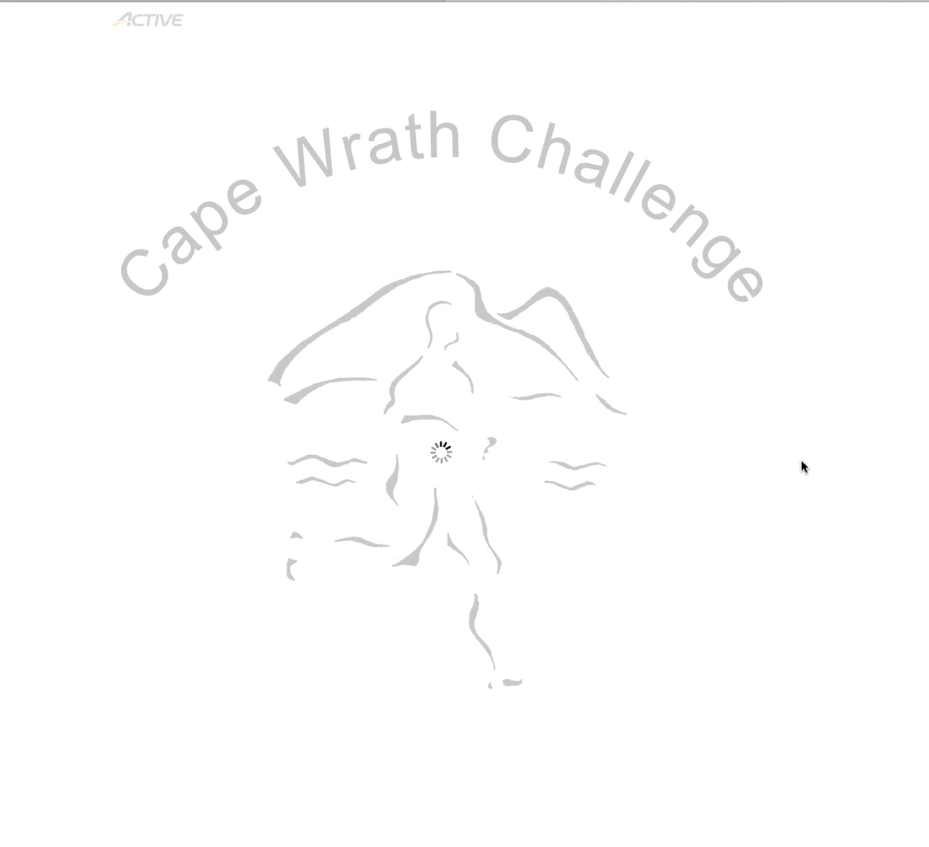
{"action": "scroll", "coordinate": [801, 461], "scroll_direction": "down", "scroll_amount": 3}
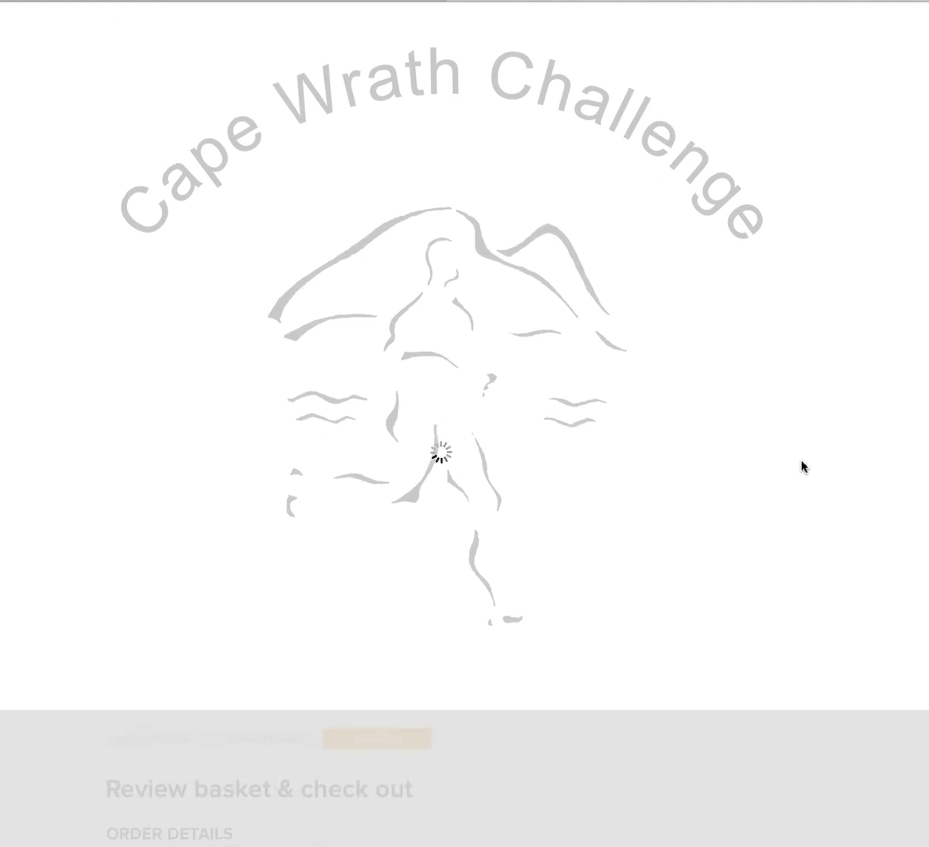
{"action": "scroll", "coordinate": [801, 466], "scroll_direction": "down", "scroll_amount": 2}
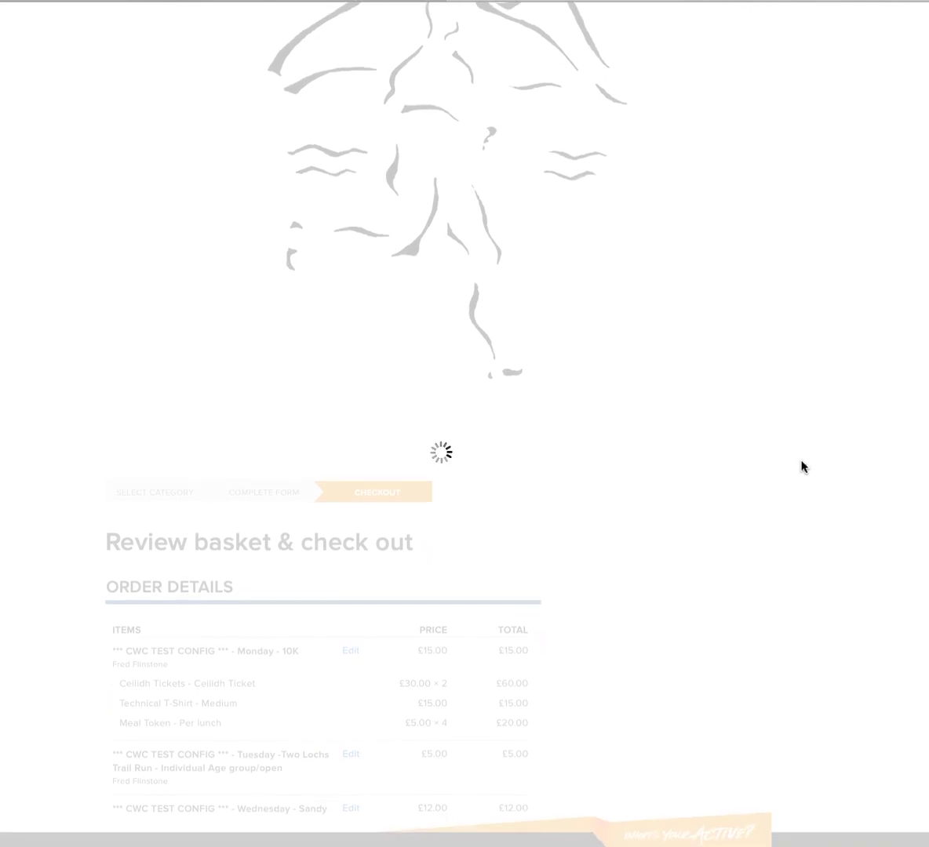
{"action": "scroll", "coordinate": [803, 467], "scroll_direction": "down", "scroll_amount": 3}
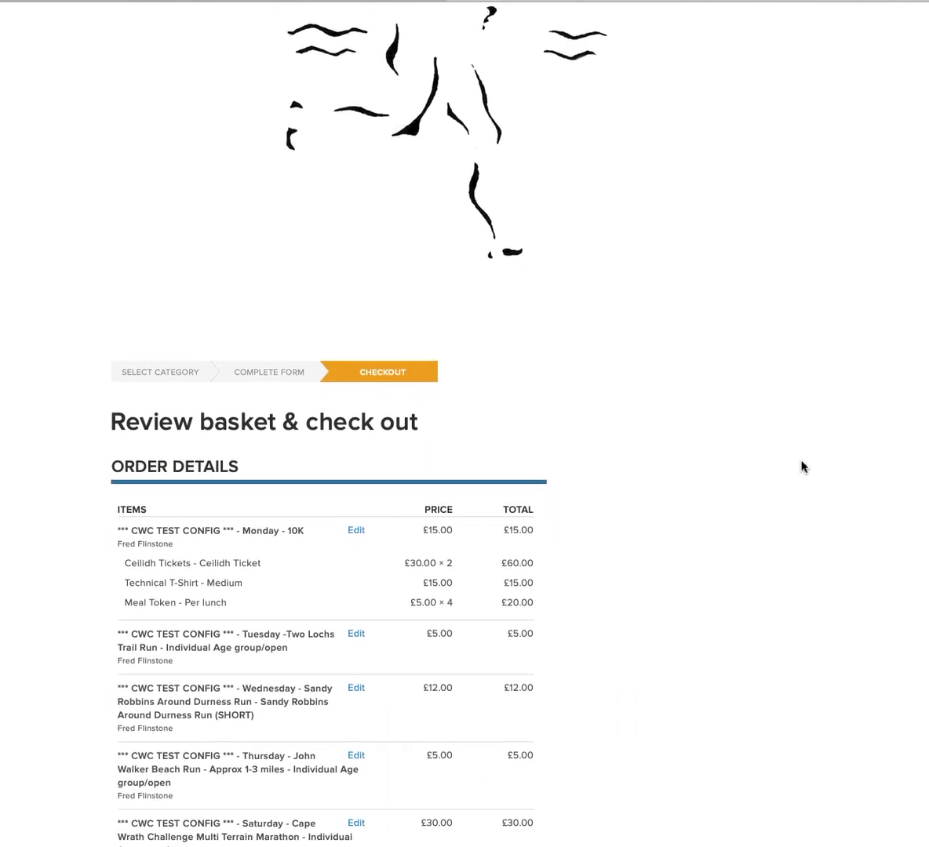
{"action": "scroll", "coordinate": [802, 467], "scroll_direction": "down", "scroll_amount": 1}
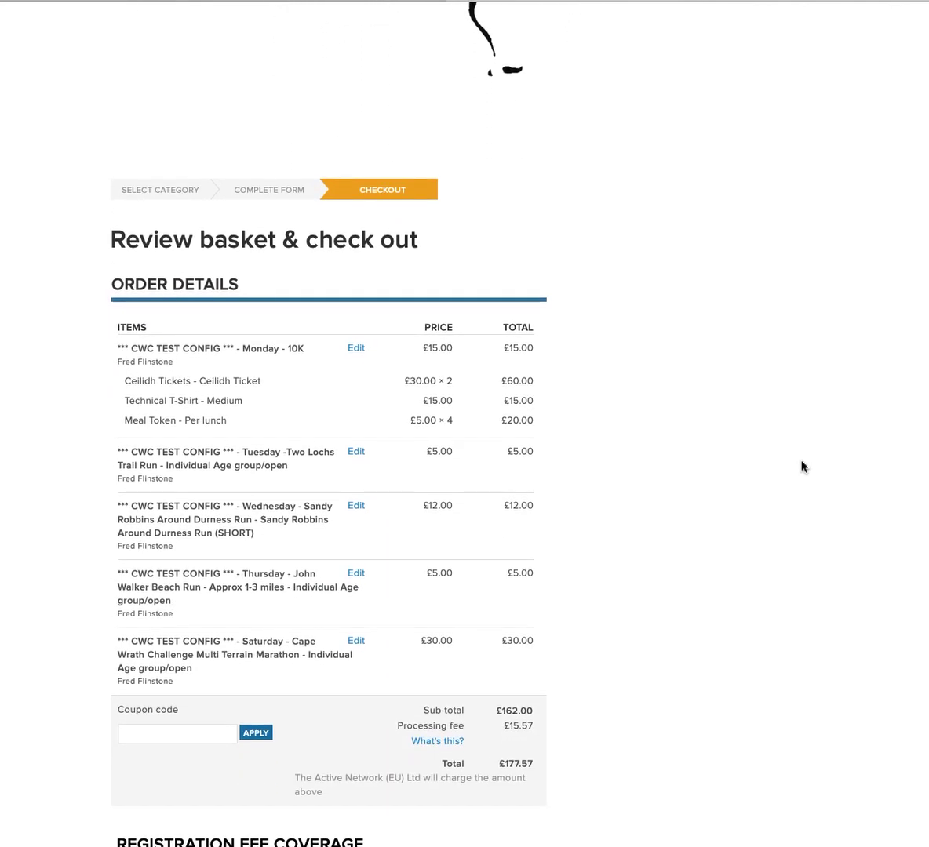
{"action": "scroll", "coordinate": [801, 466], "scroll_direction": "down", "scroll_amount": 1}
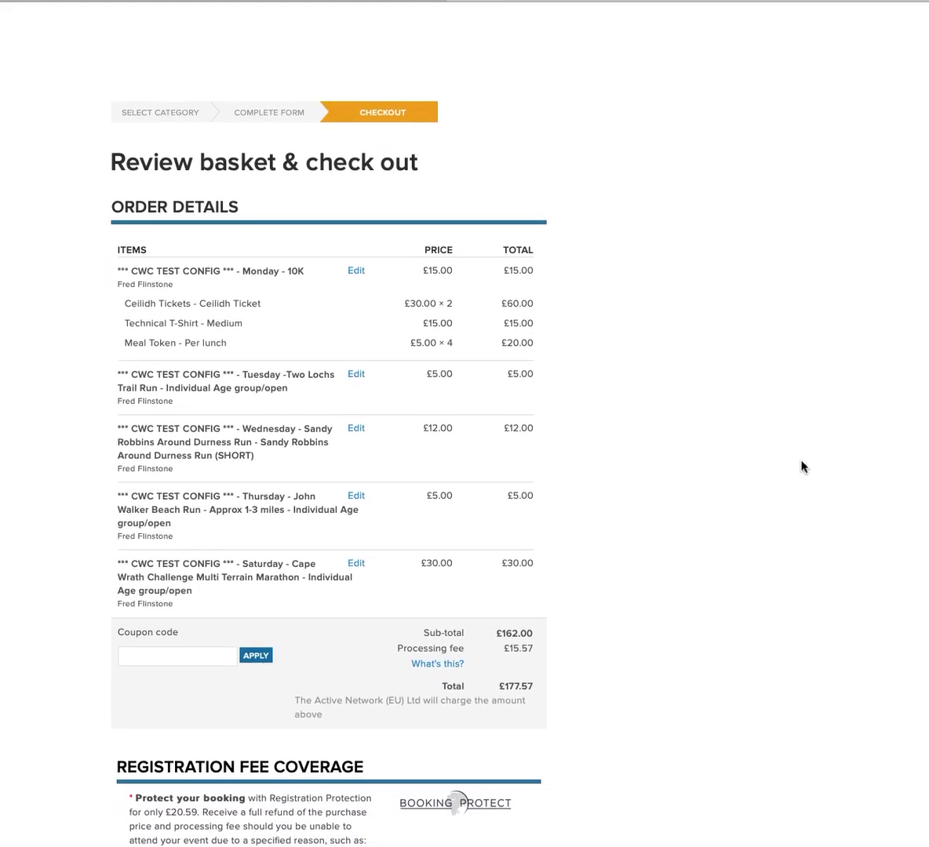
{"action": "scroll", "coordinate": [803, 467], "scroll_direction": "down", "scroll_amount": 1}
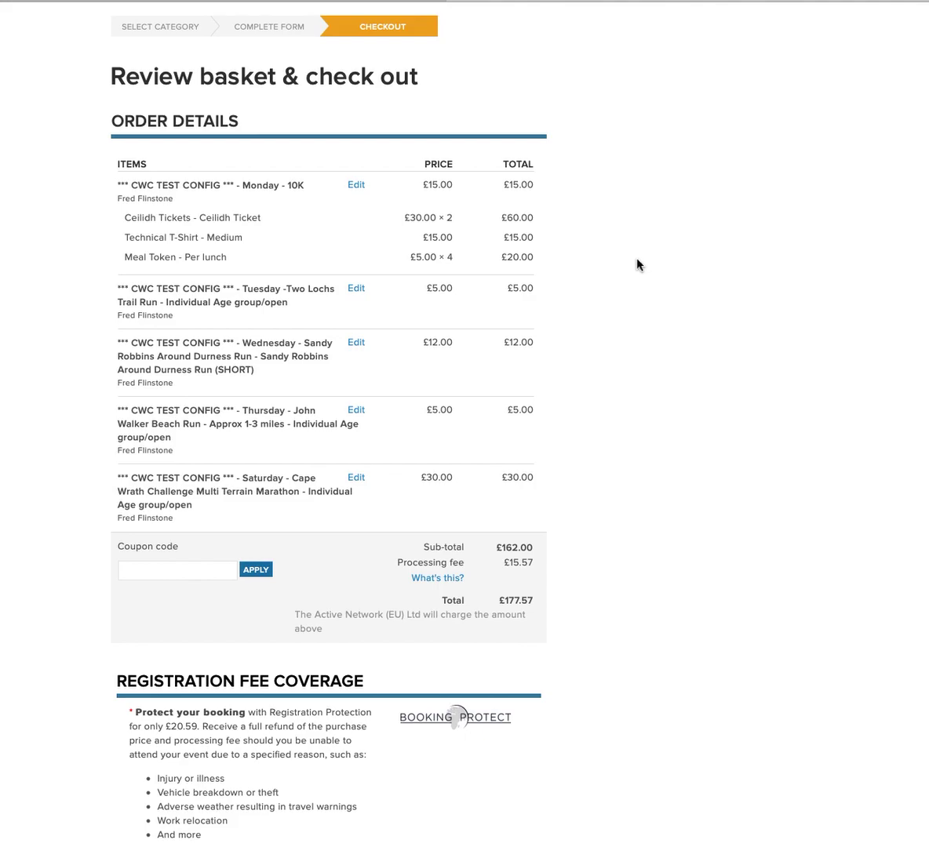
{"action": "scroll", "coordinate": [639, 265], "scroll_direction": "down", "scroll_amount": 2}
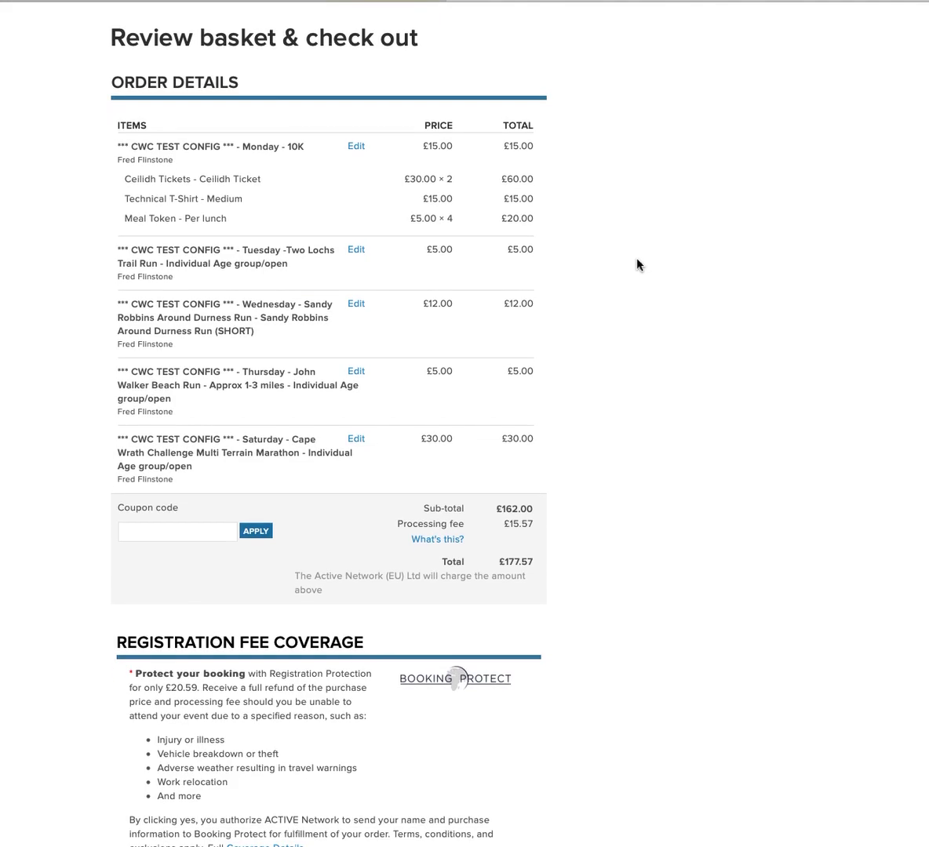
{"action": "scroll", "coordinate": [640, 265], "scroll_direction": "down", "scroll_amount": 4}
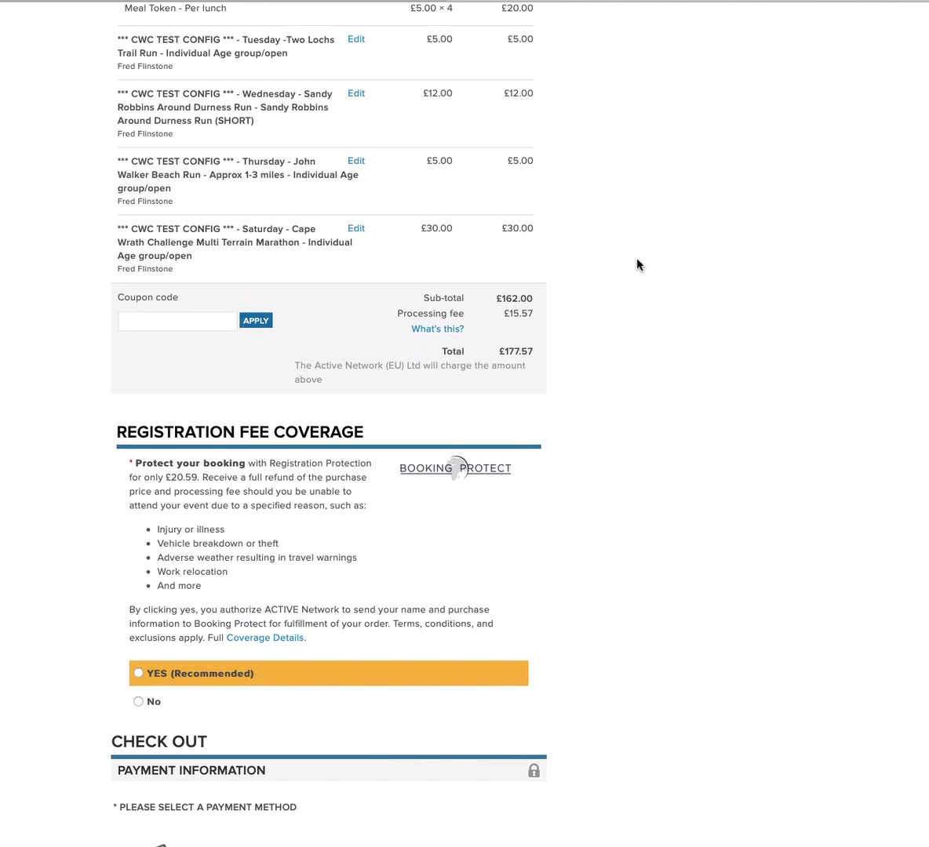
{"action": "scroll", "coordinate": [640, 265], "scroll_direction": "down", "scroll_amount": 5}
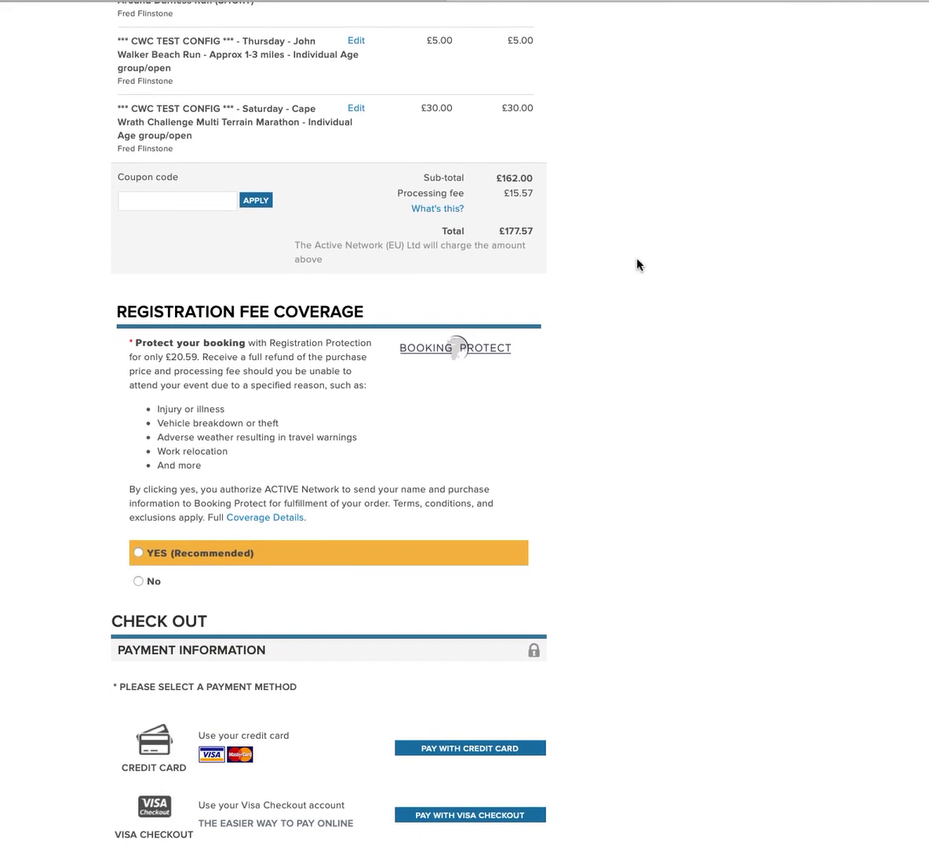
{"action": "scroll", "coordinate": [639, 265], "scroll_direction": "down", "scroll_amount": 5}
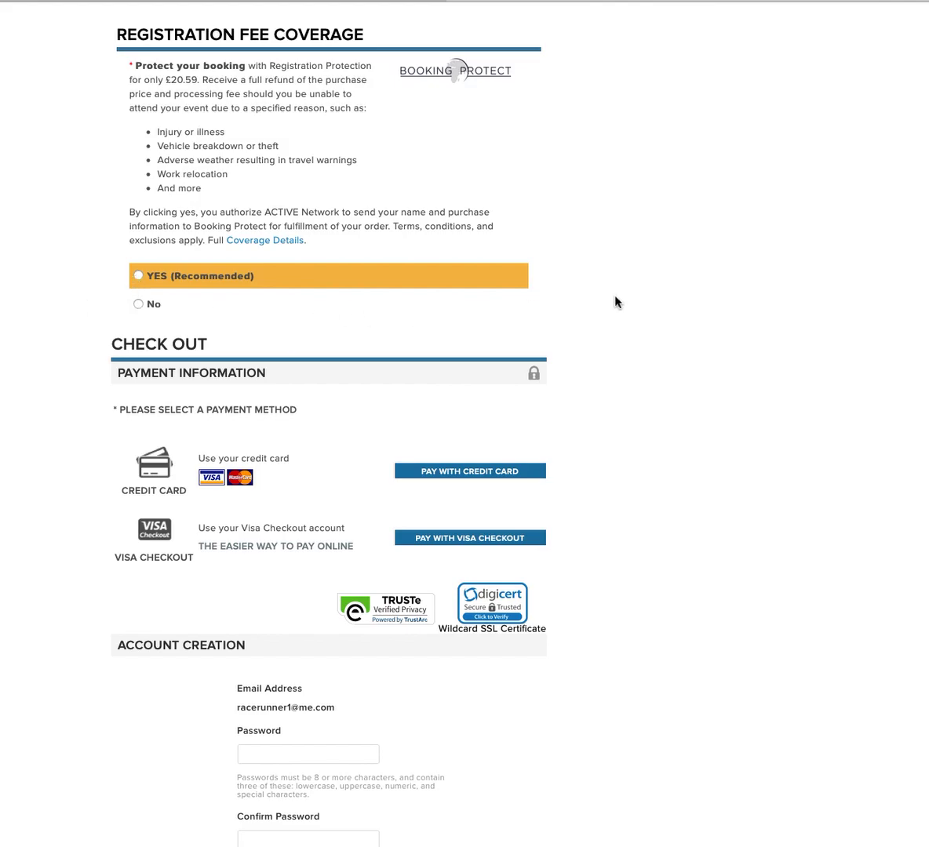
{"action": "scroll", "coordinate": [617, 302], "scroll_direction": "down", "scroll_amount": 4}
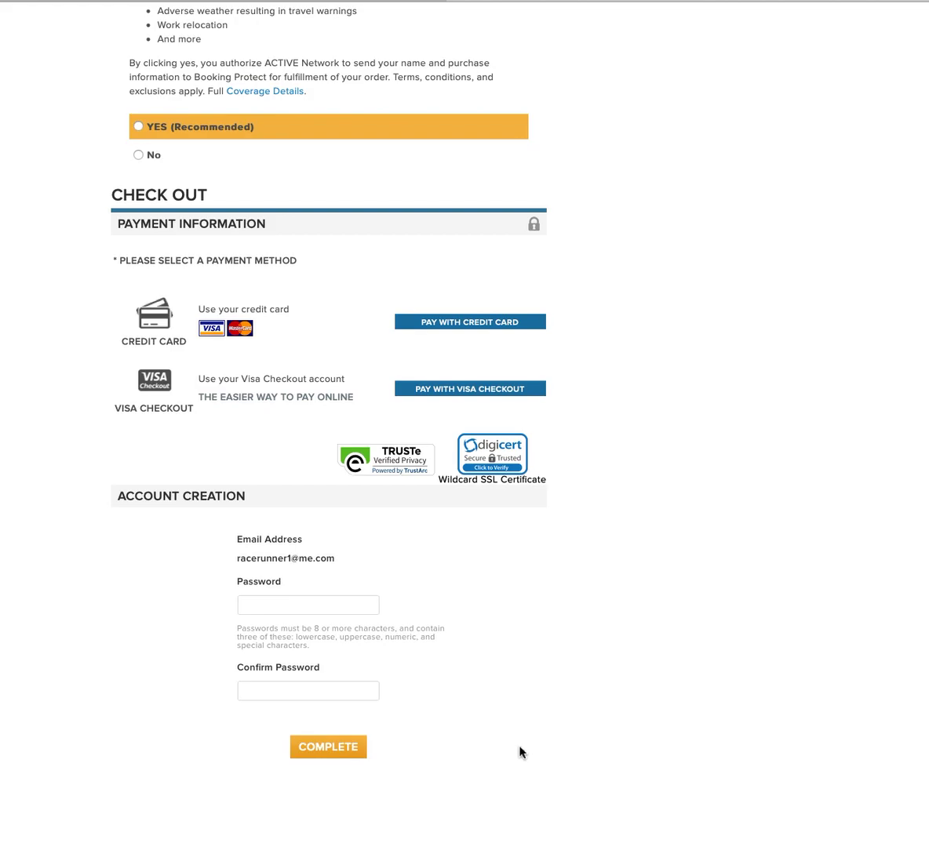
{"action": "scroll", "coordinate": [520, 752], "scroll_direction": "down", "scroll_amount": 1}
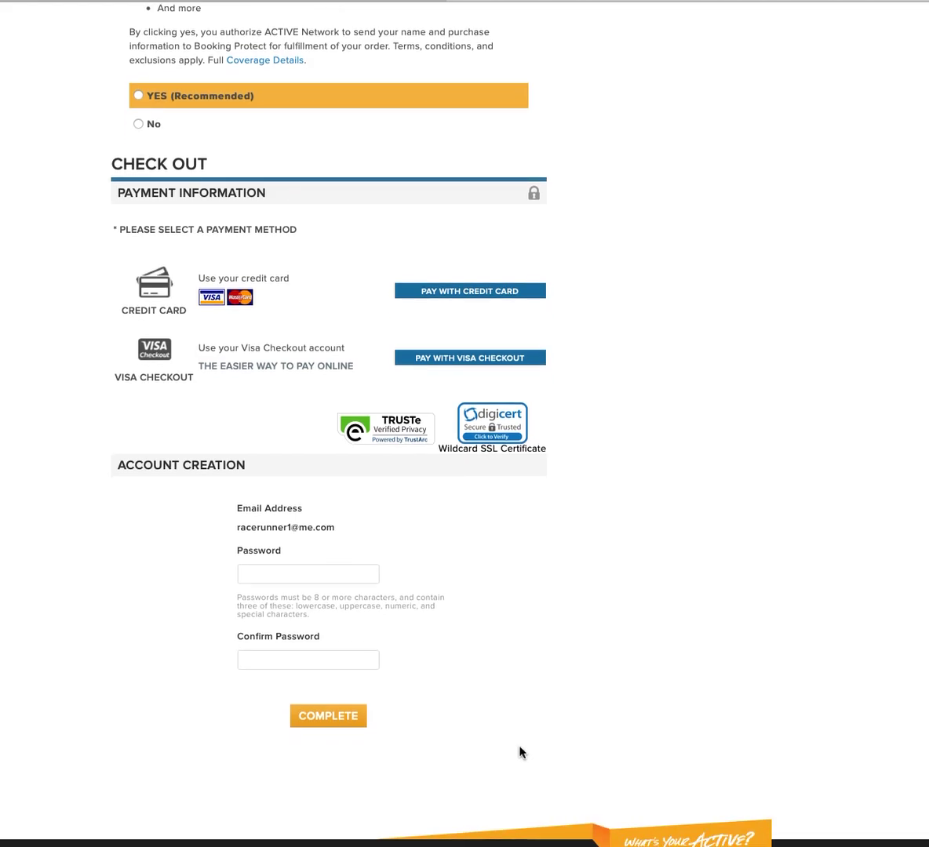
{"action": "scroll", "coordinate": [519, 752], "scroll_direction": "down", "scroll_amount": 1}
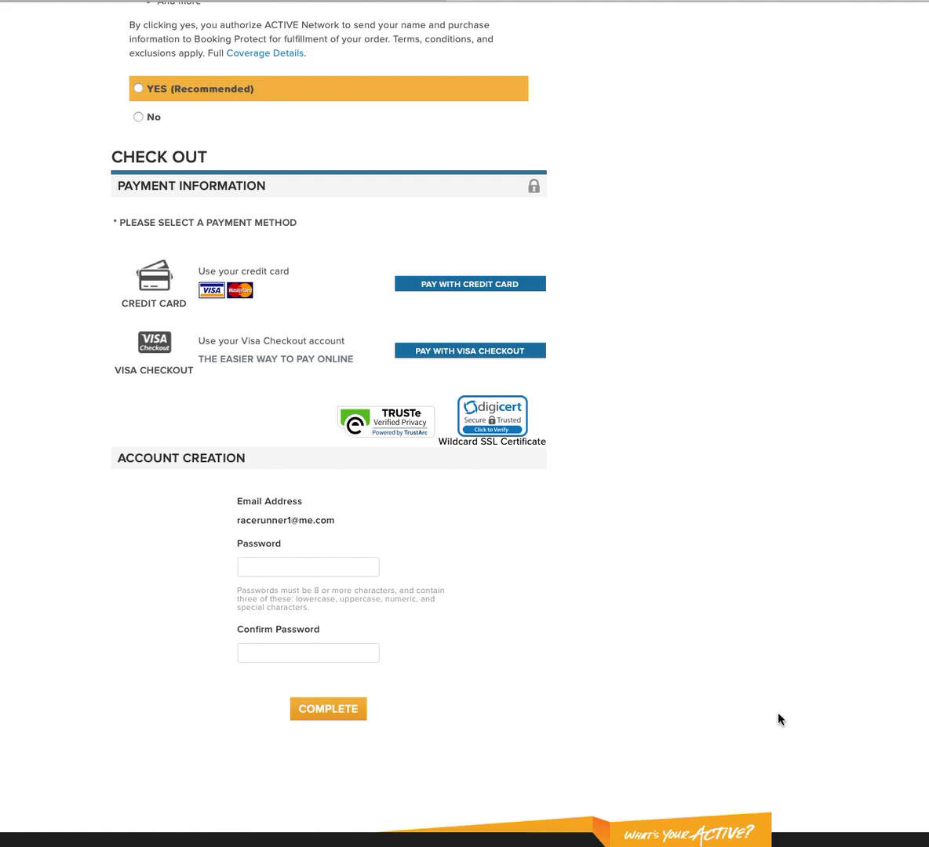
{"action": "key", "text": "super+shift+4"}
{"action": "key", "text": "space"}
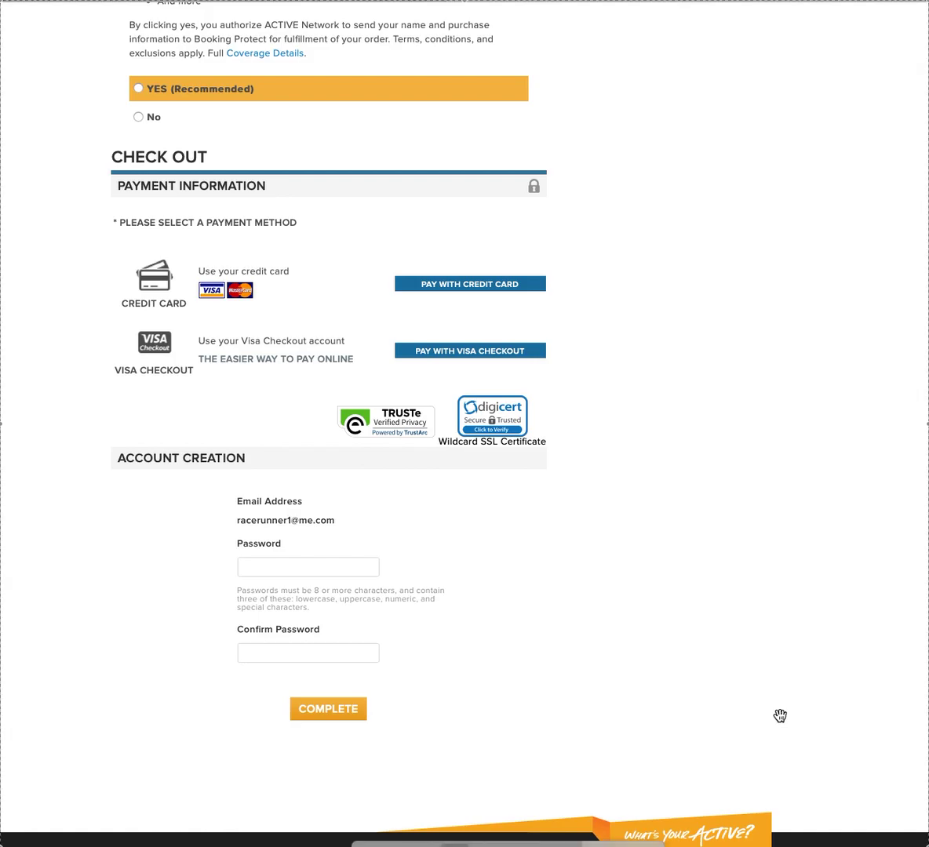